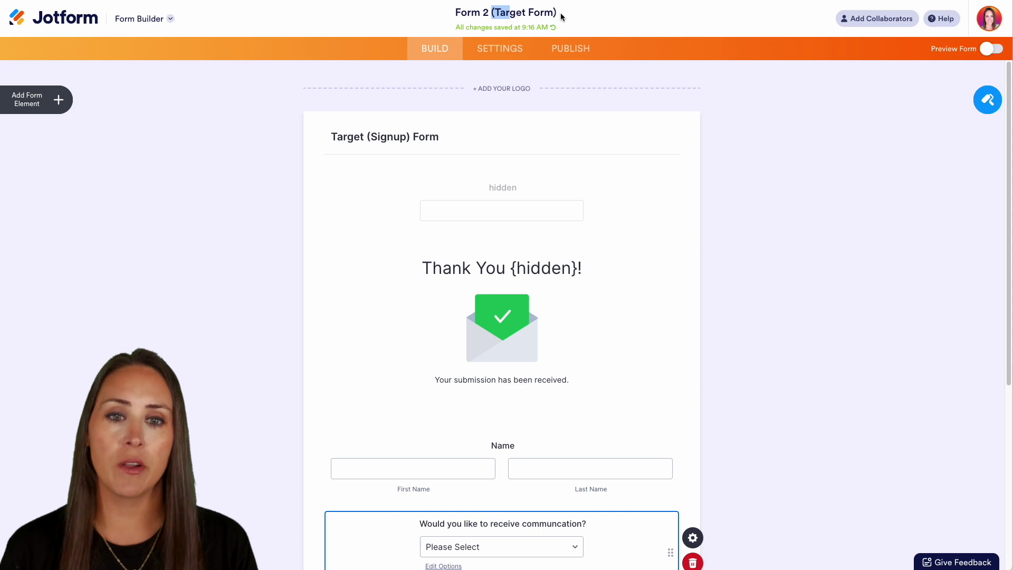
Step: Copy the Target signup form's direct share link from Publish > Quick Share
click(570, 49)
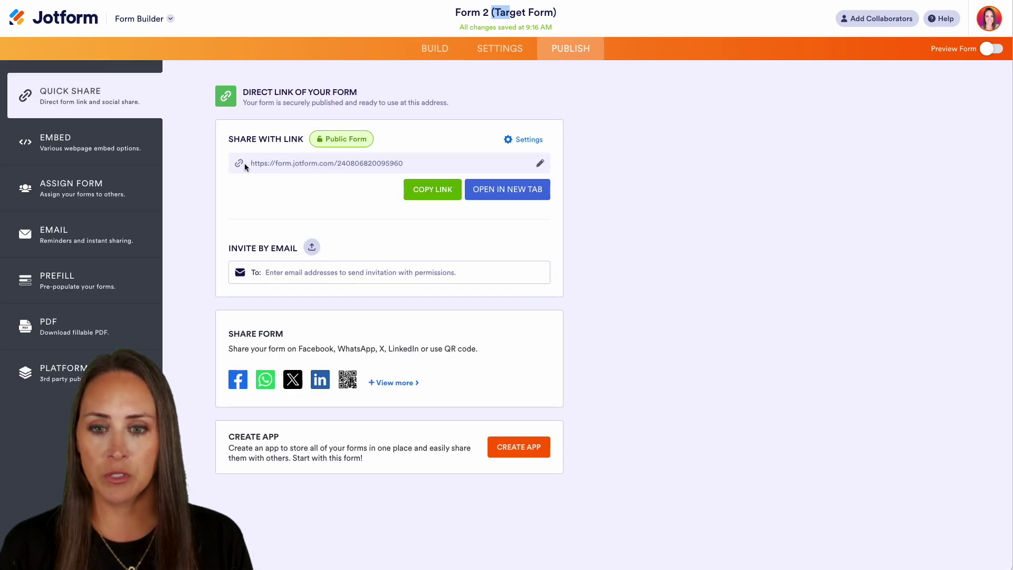
click(443, 194)
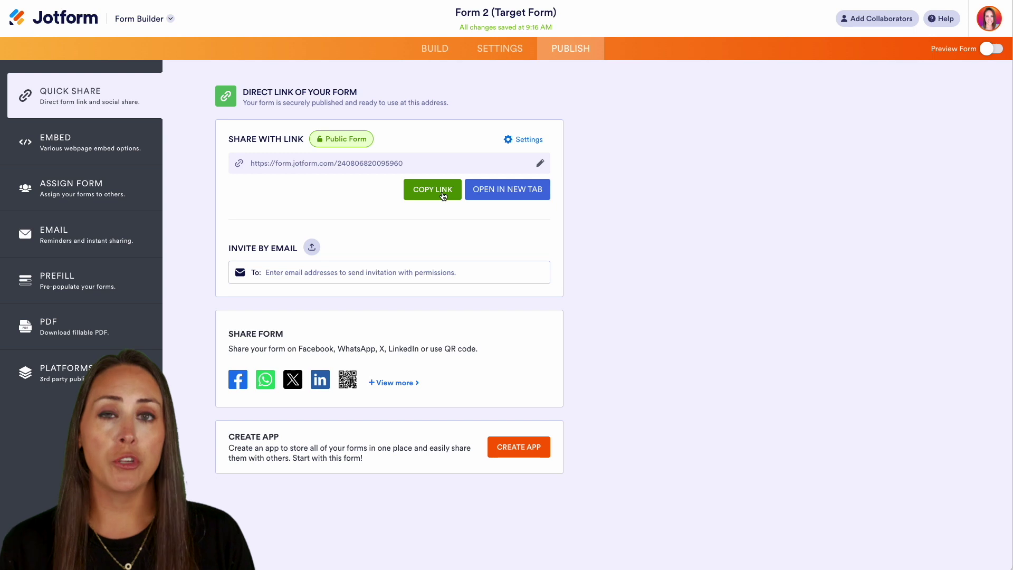
click(443, 195)
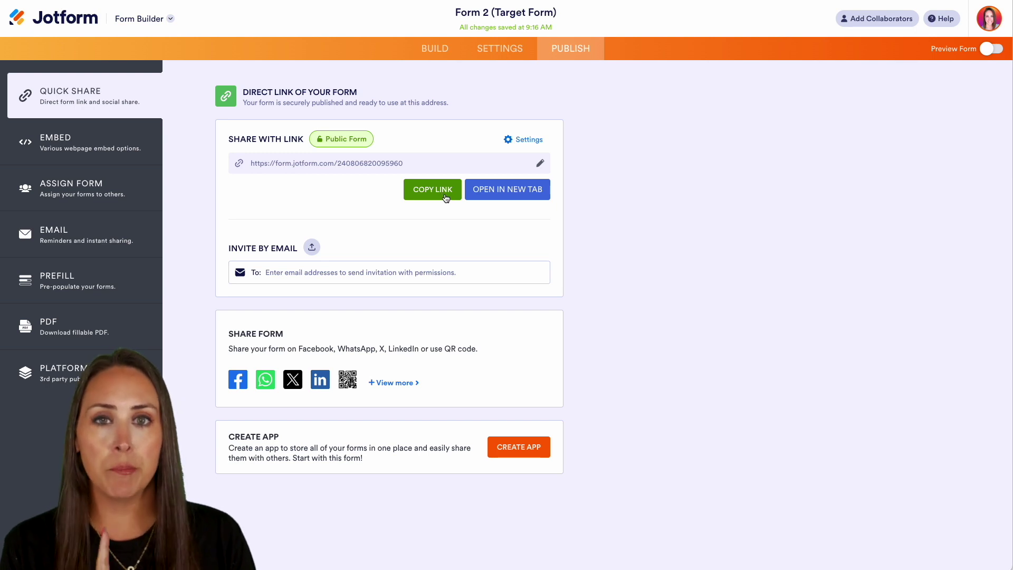
Step: Back in the builder, read the mailing-list email field's unique name (target_email) under Advanced > Field Details
click(444, 60)
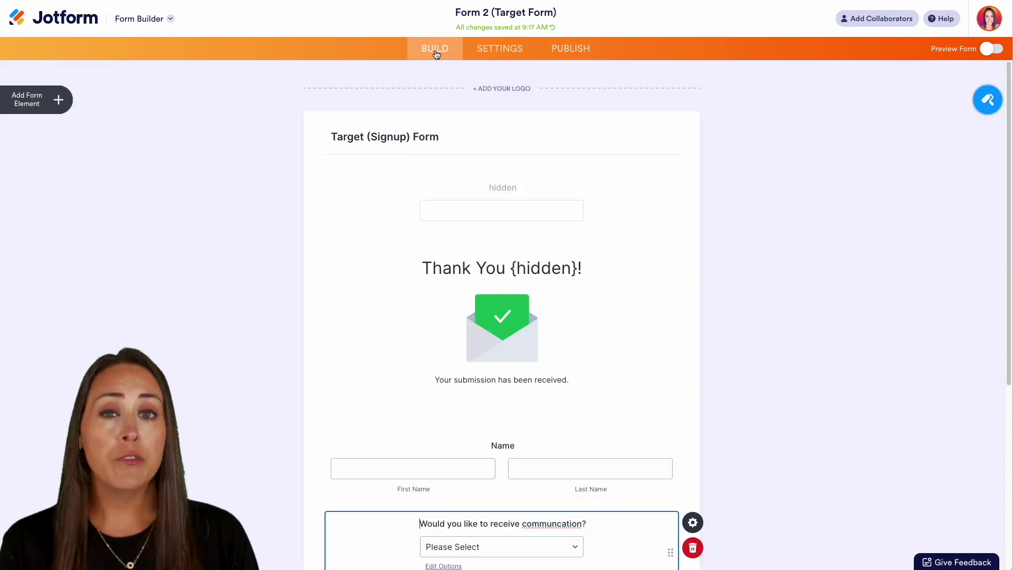
scroll(762, 326, down, 4)
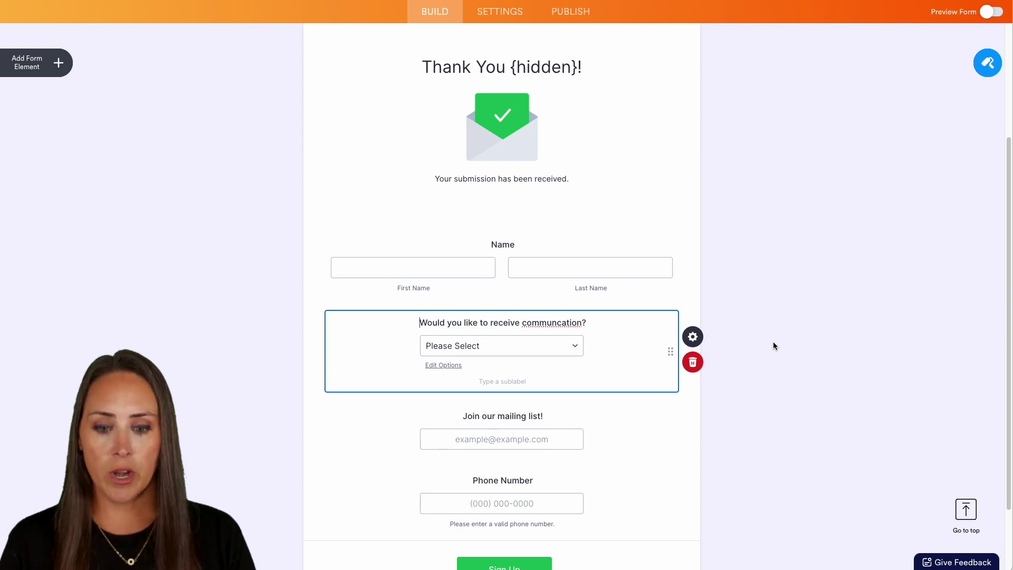
click(506, 416)
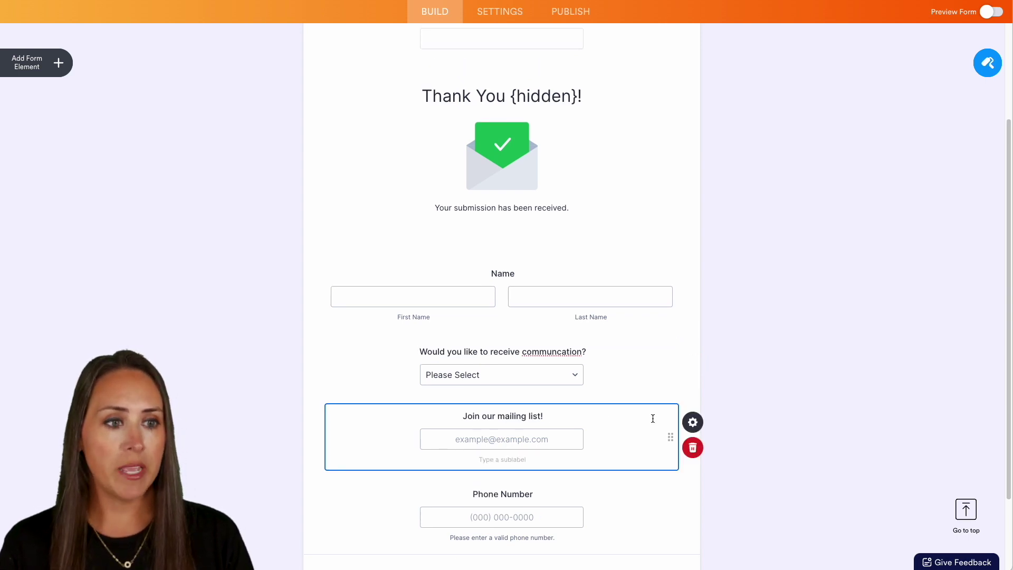
click(693, 422)
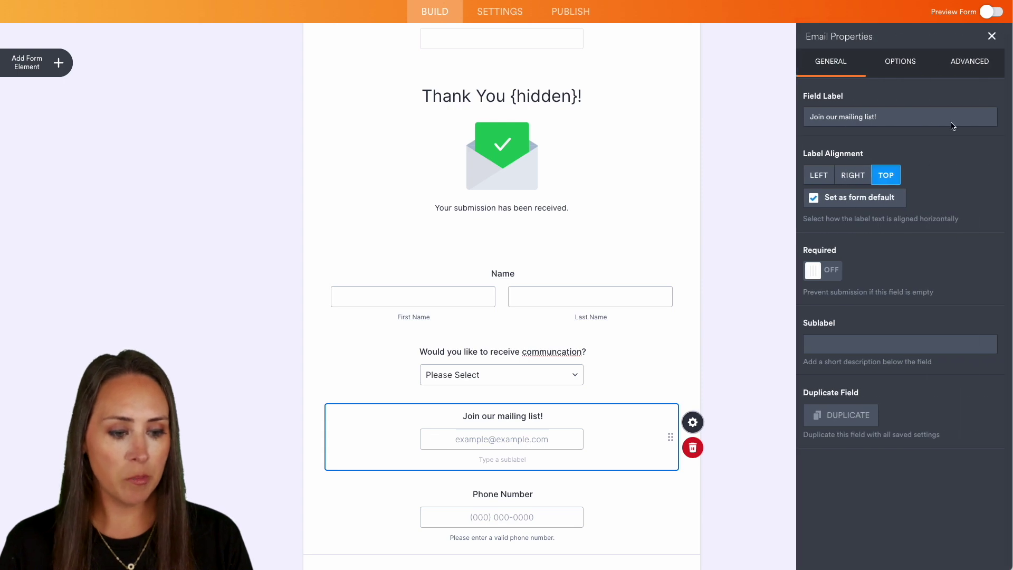
click(963, 73)
scroll(944, 391, down, 1)
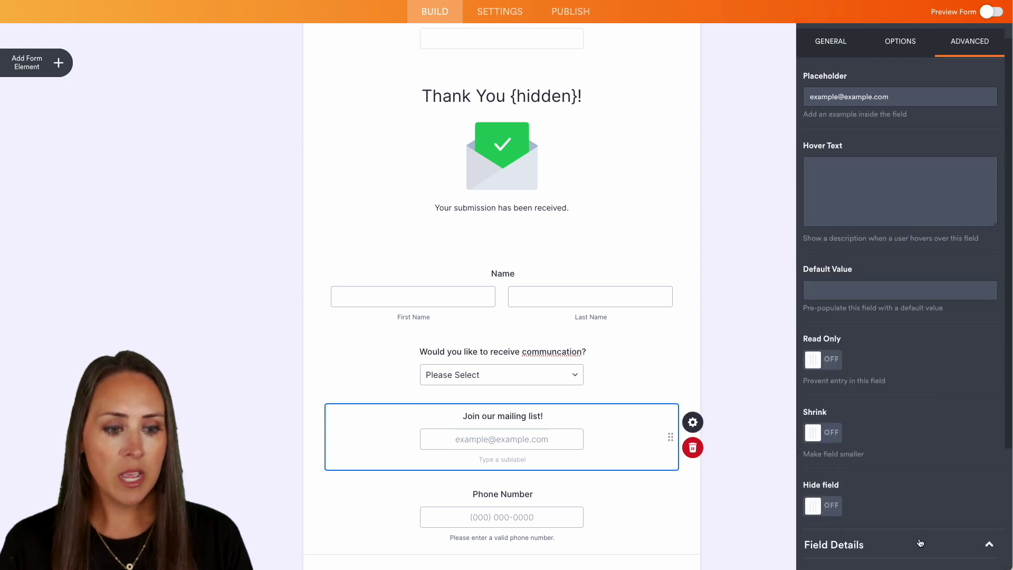
scroll(930, 444, down, 3)
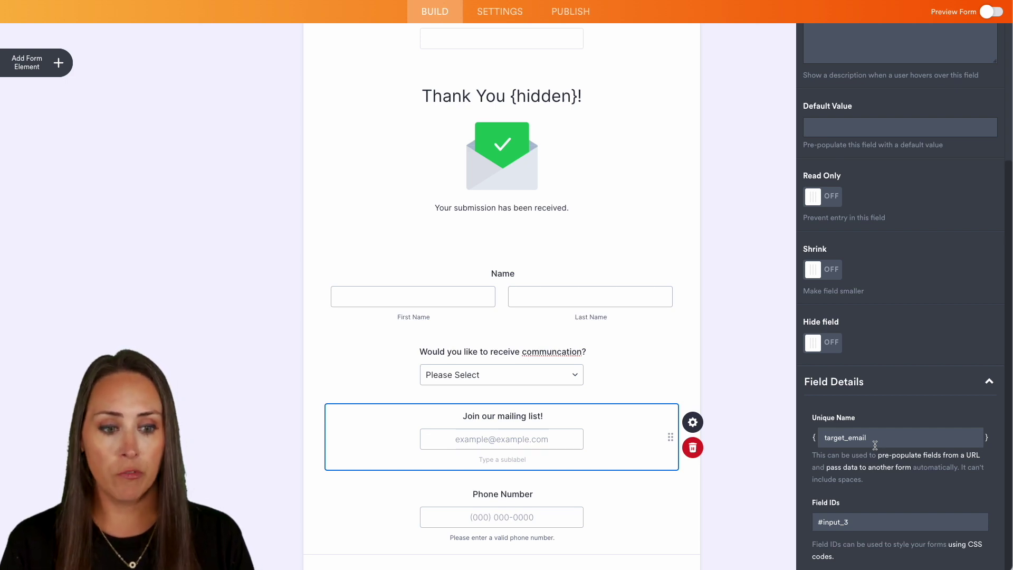
Step: Check the unique names of the Phone Number field (phoneNumber) and the communication question
click(540, 522)
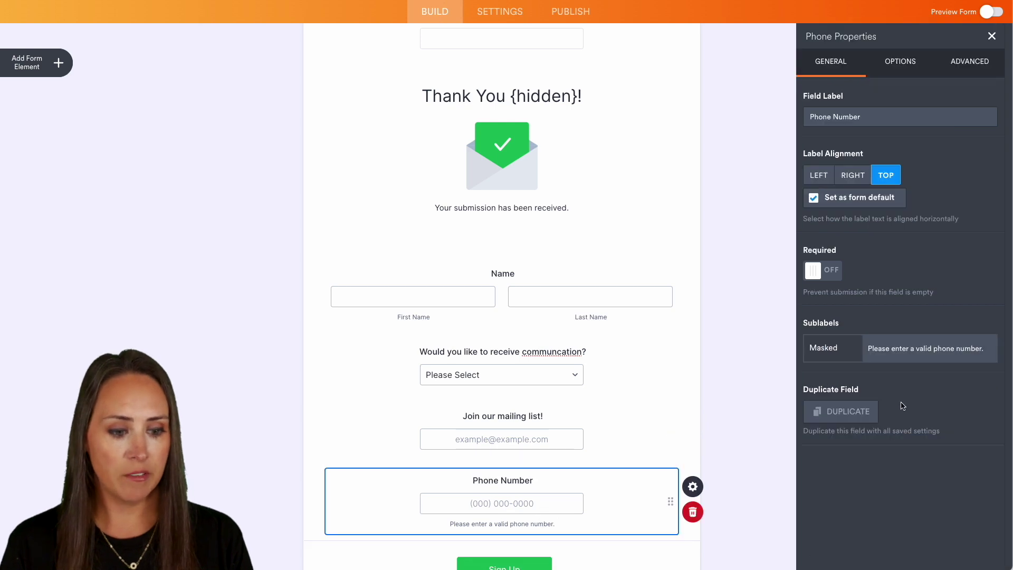
click(970, 61)
scroll(879, 422, down, 2)
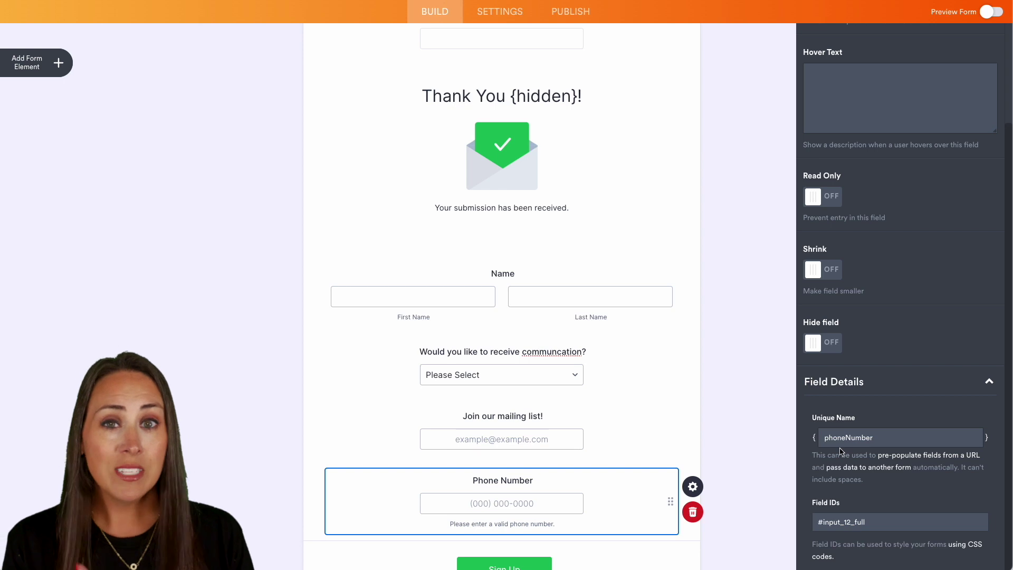
click(625, 346)
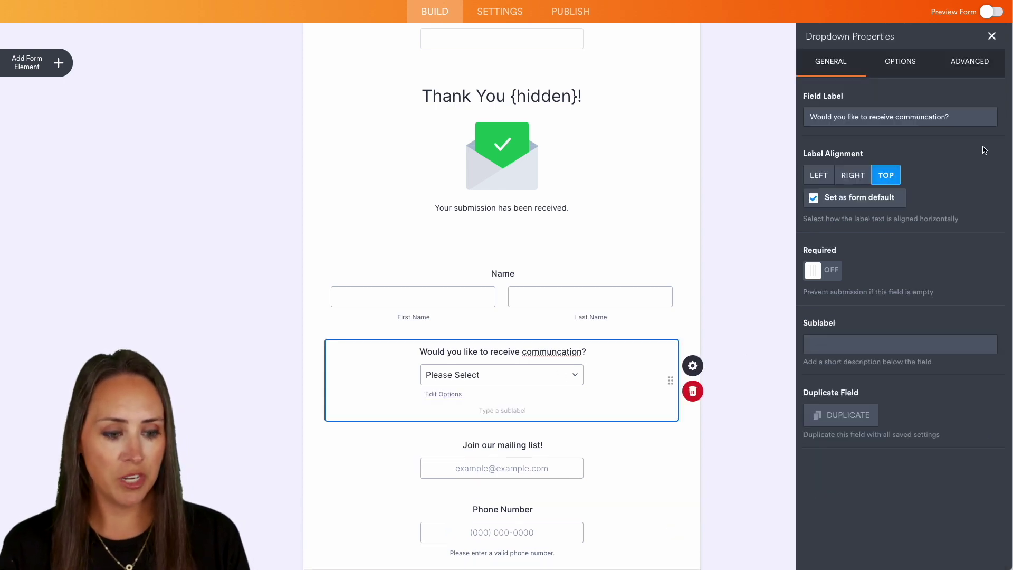
click(971, 62)
scroll(925, 481, down, 1)
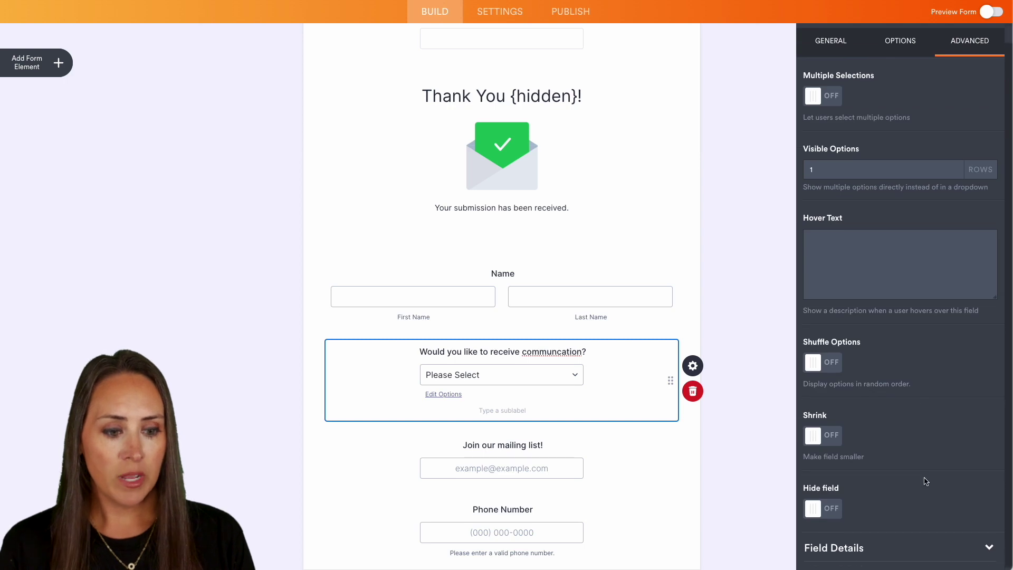
click(916, 546)
scroll(943, 460, down, 3)
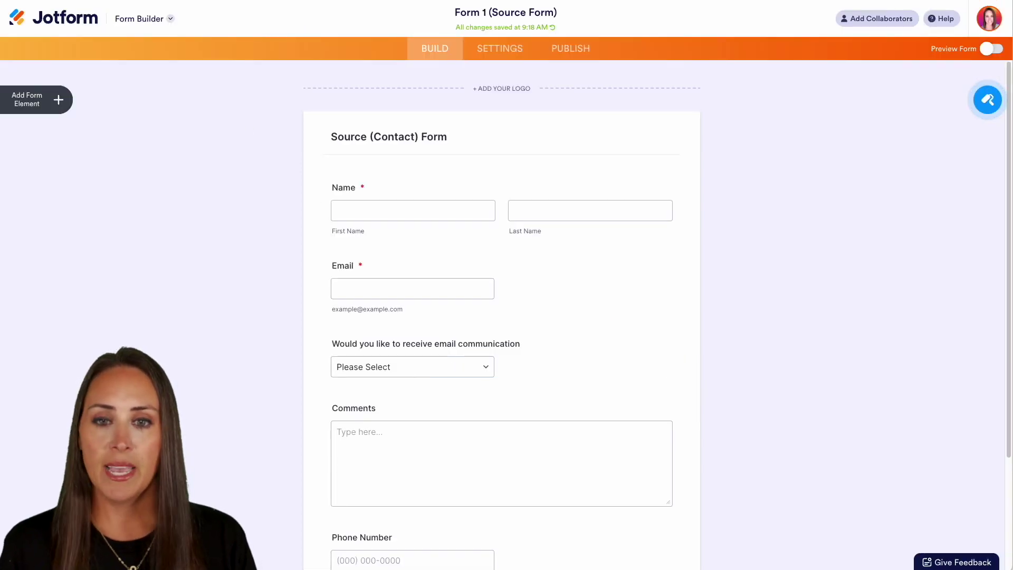
Step: Edit Autoresponder 1 under Settings > Emails and place the cursor below its submission table
click(486, 53)
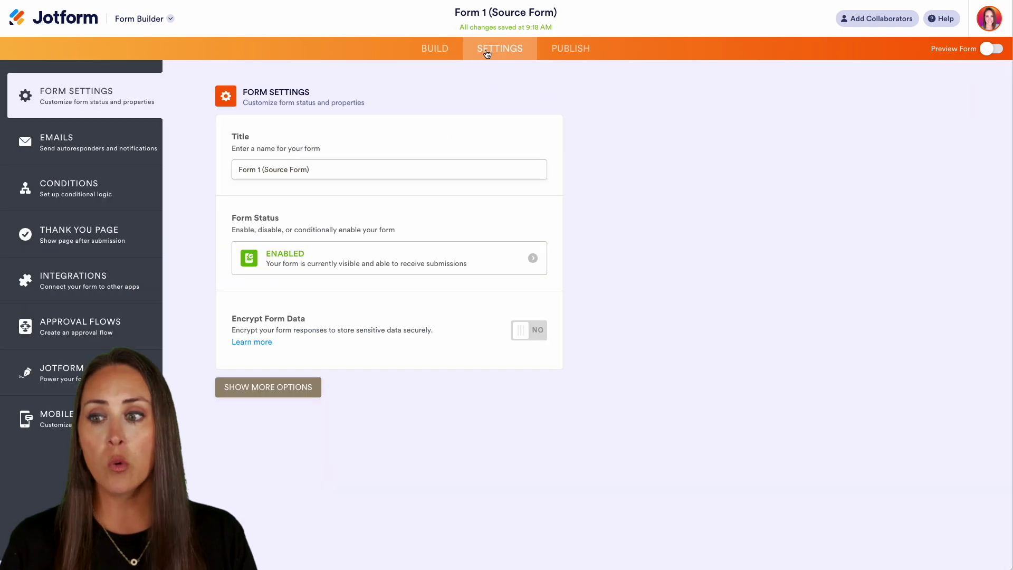
click(66, 148)
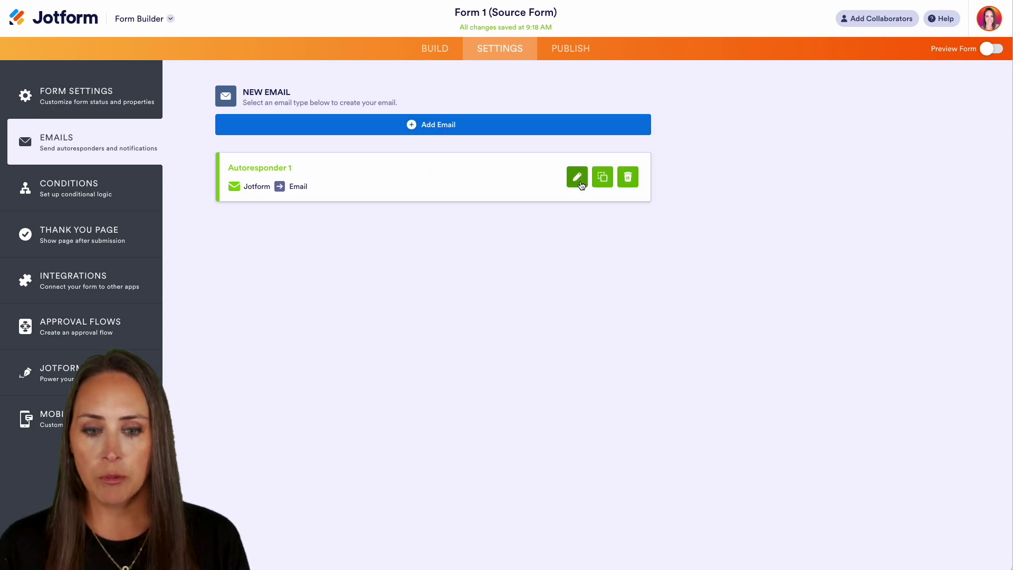
click(577, 178)
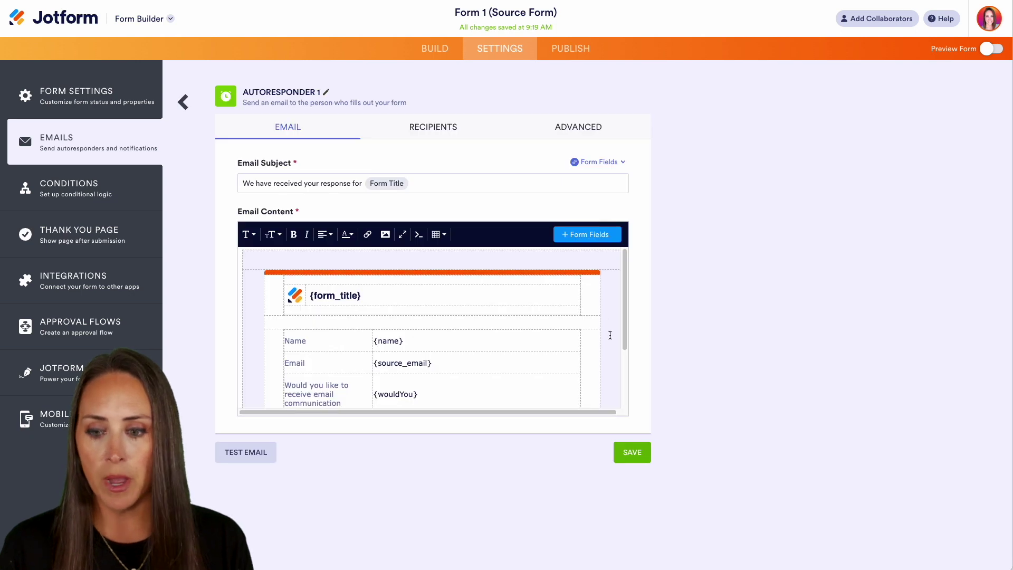
scroll(610, 335, down, 3)
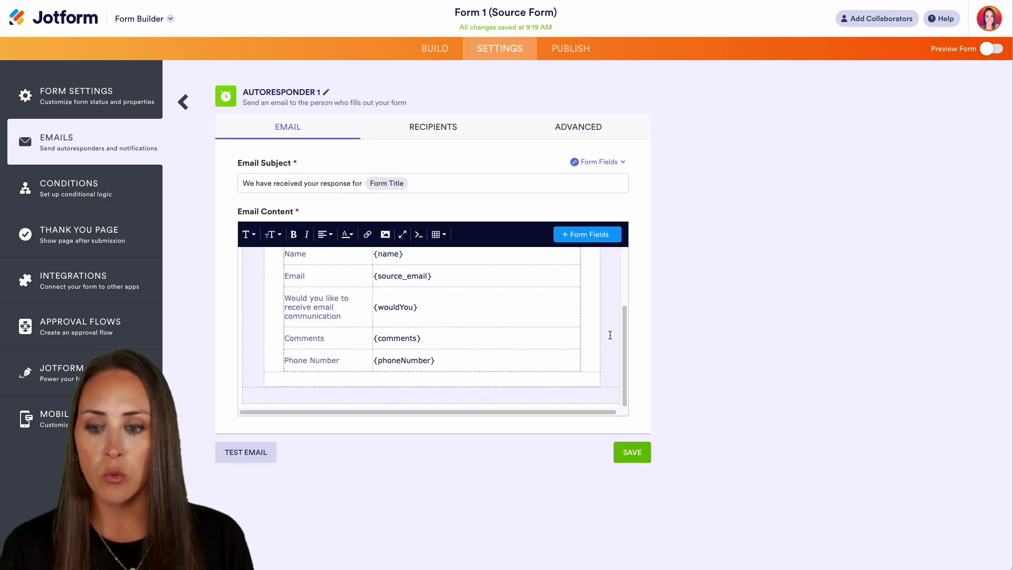
click(281, 380)
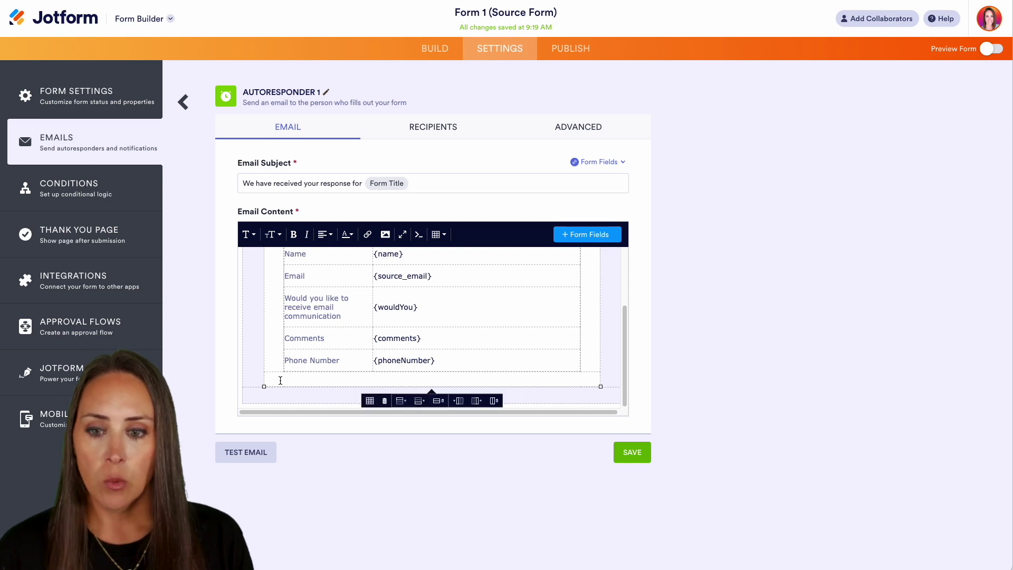
Step: Insert a Target form link passing name[first]={name:first} and name[last]={name:last}, copying its URL
click(368, 236)
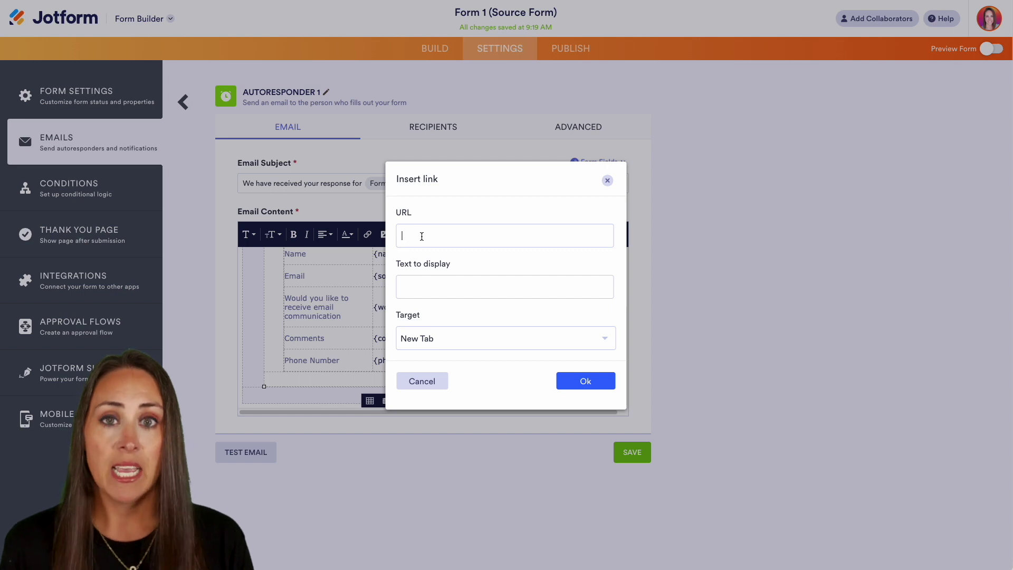
key(ctrl+v)
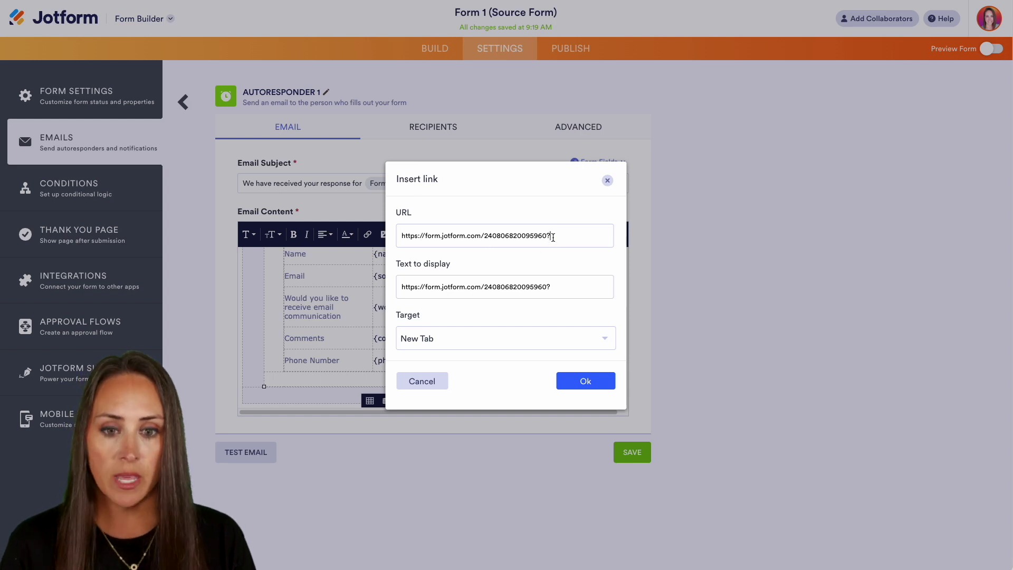
text(name[first]={name:first}&name[last]={name:last})
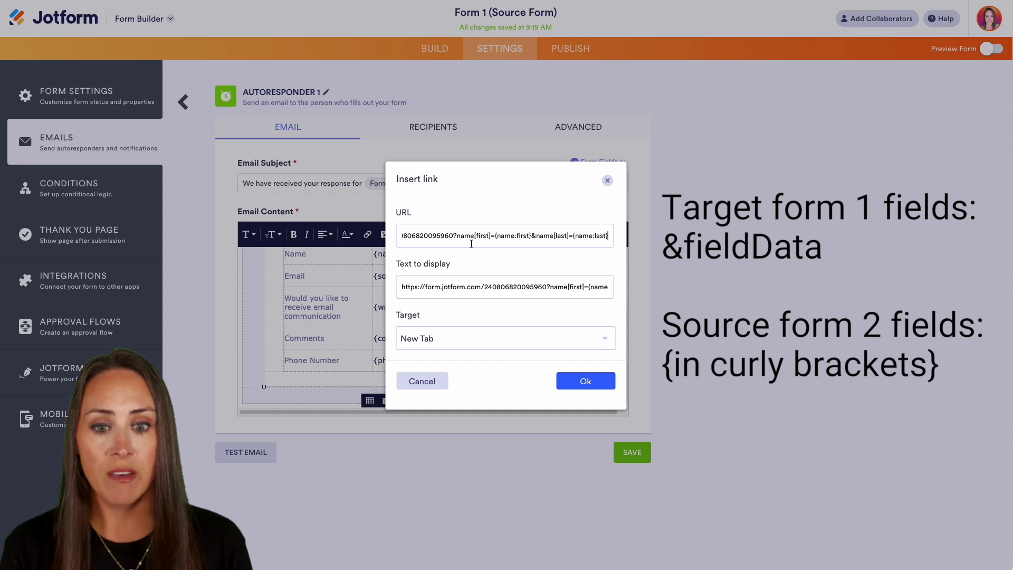
double_click(534, 235)
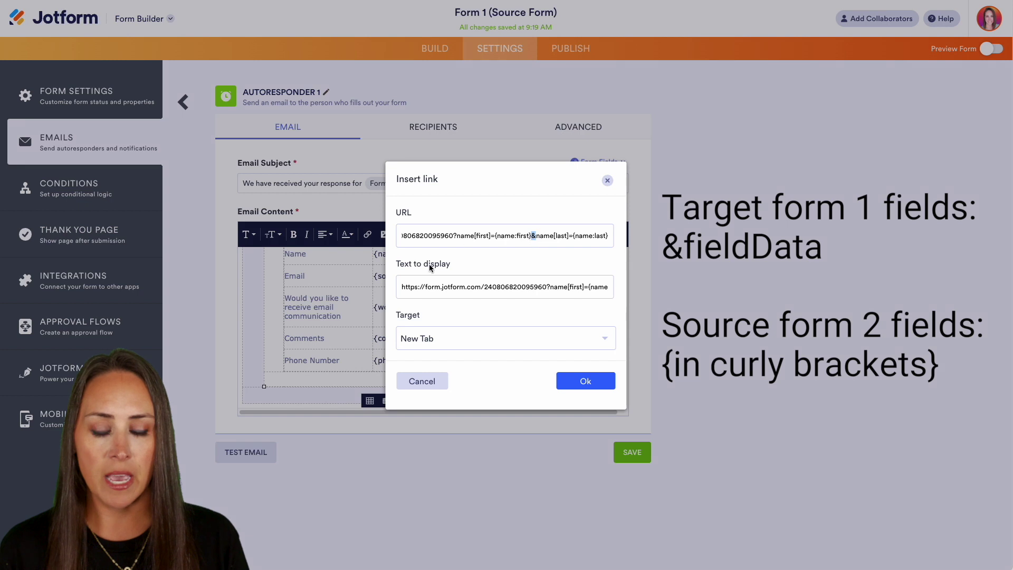
click(569, 289)
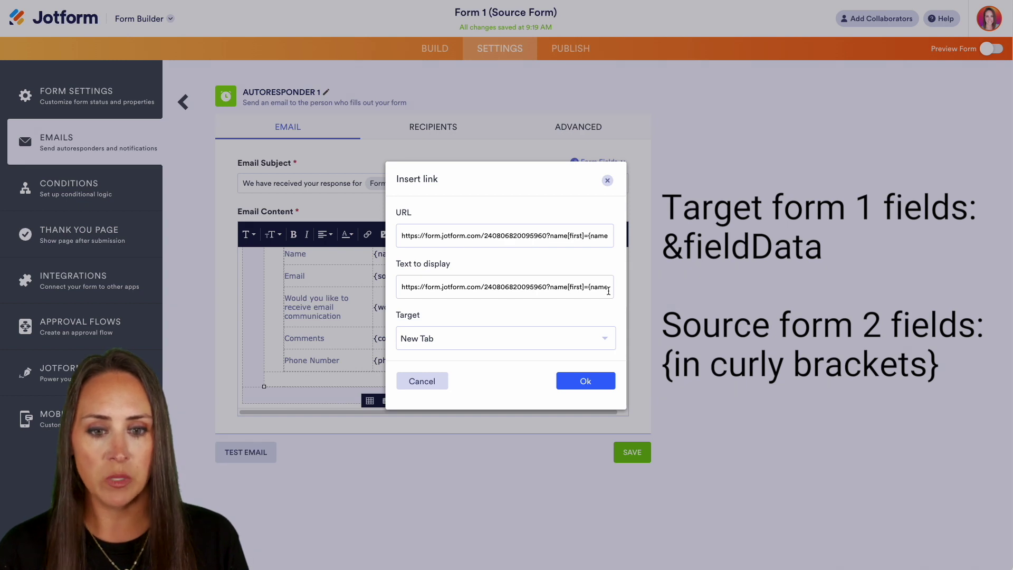
triple_click(589, 238)
key(End)
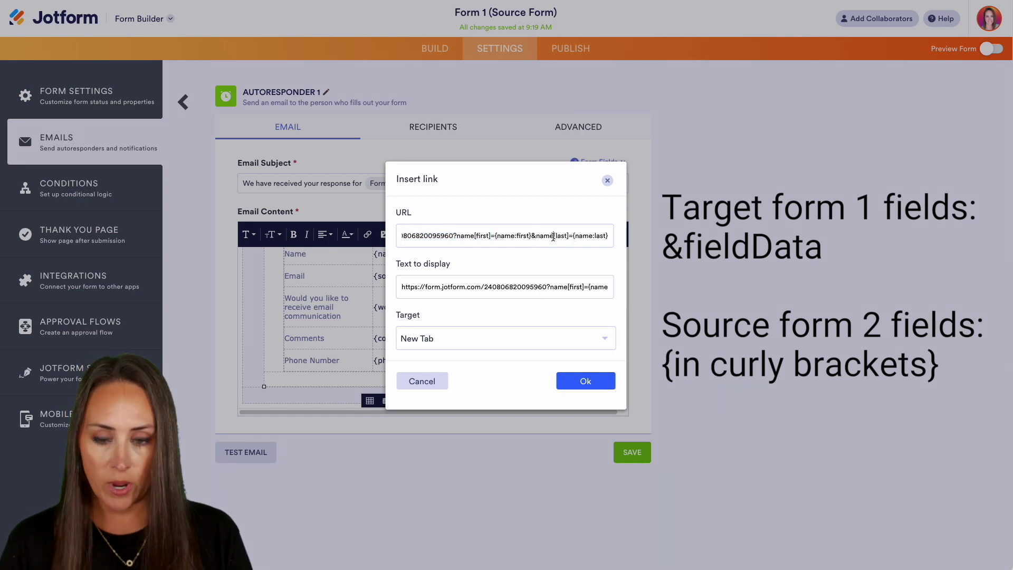
key(ctrl+a)
key(ctrl+c)
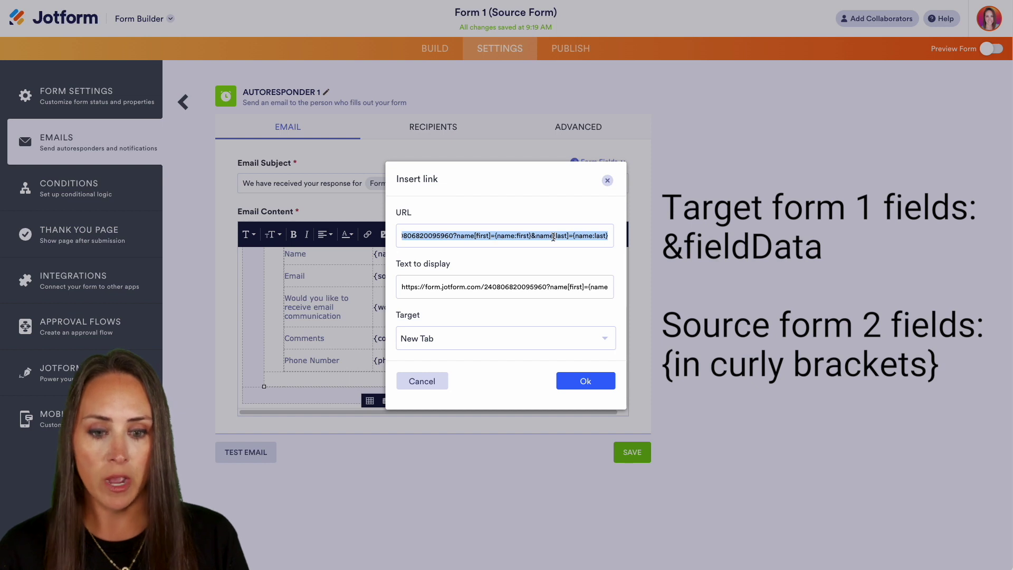
click(601, 381)
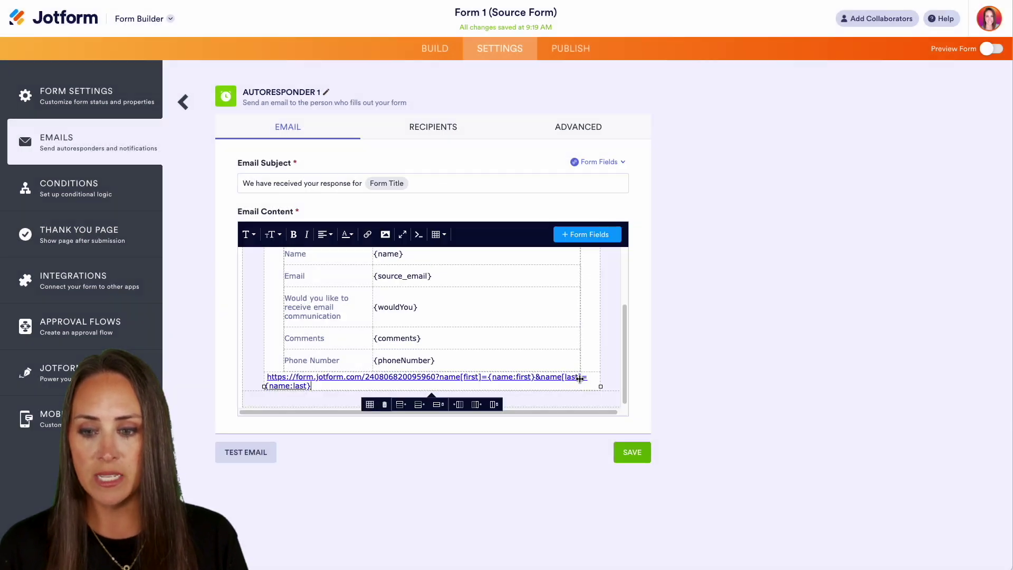
click(363, 382)
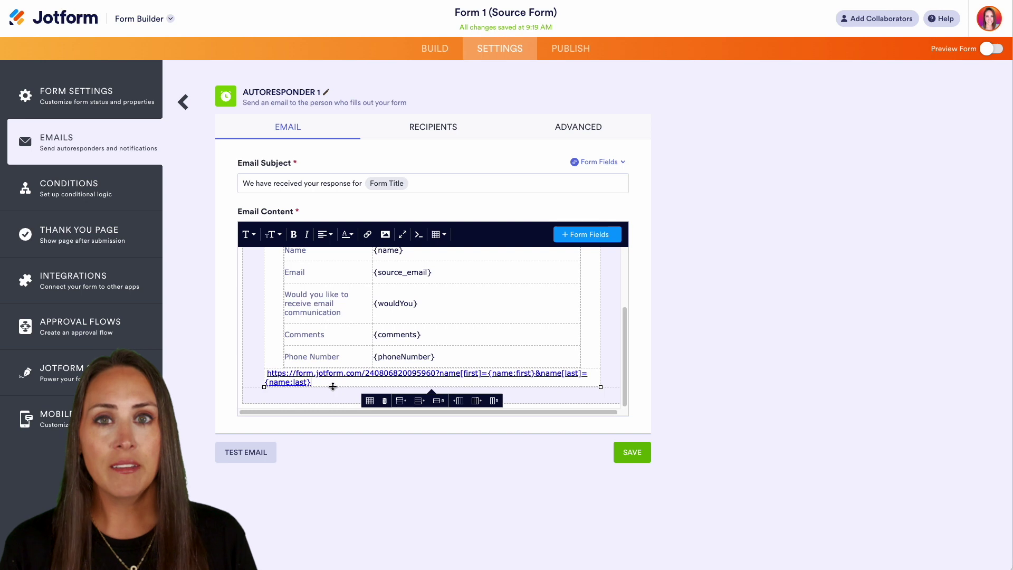
Step: Make the Thank You page redirect to the pasted Target form prefill URL
click(93, 246)
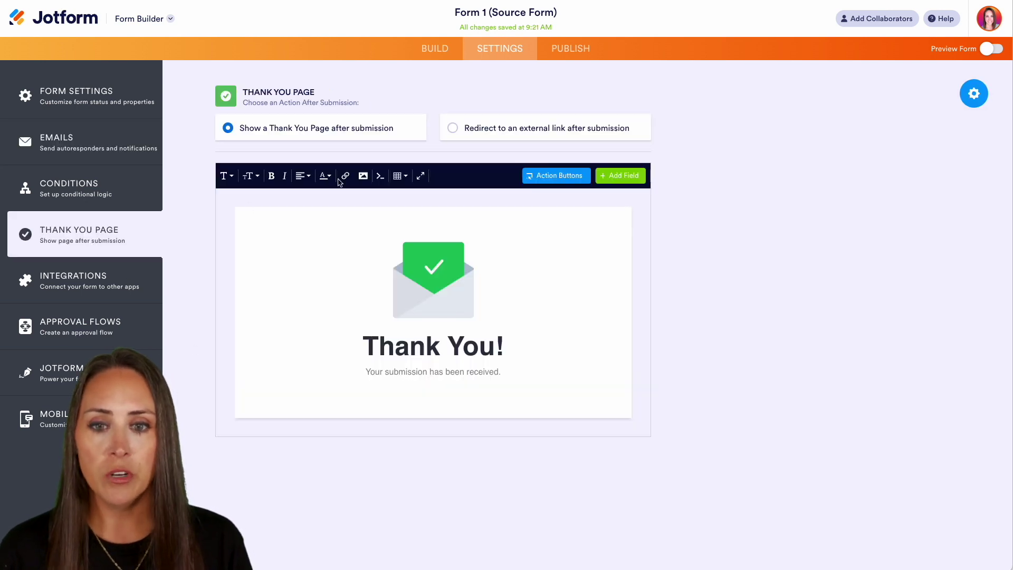
click(453, 128)
click(399, 188)
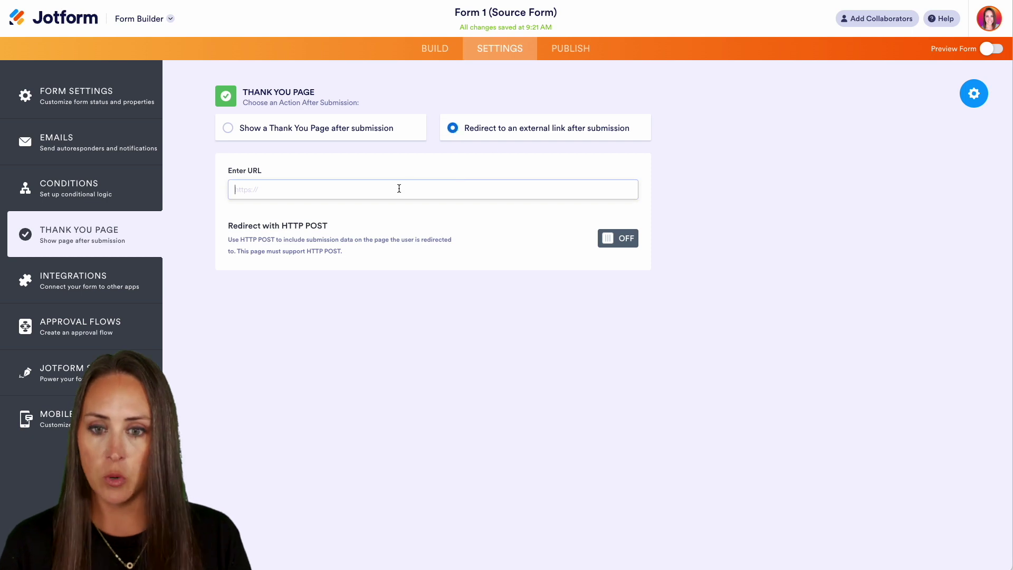
key(ctrl+v)
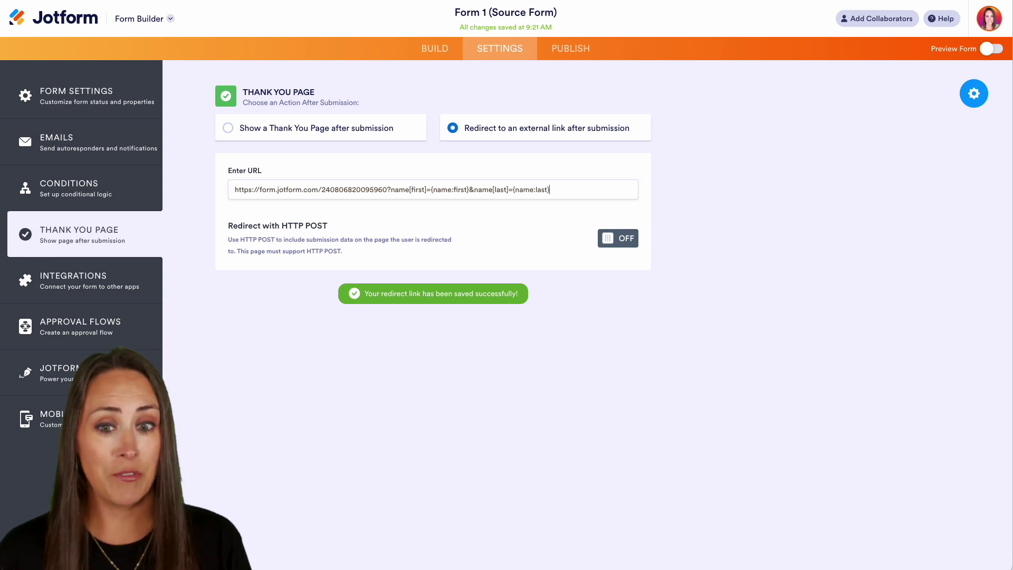
Step: Preview the Source form and fill it with sample answers
click(992, 49)
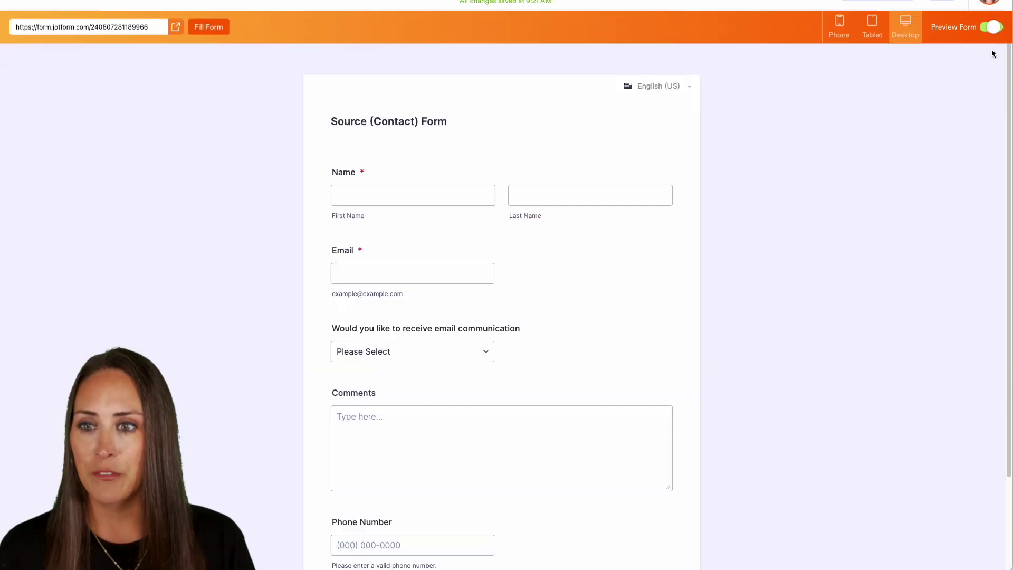
click(202, 21)
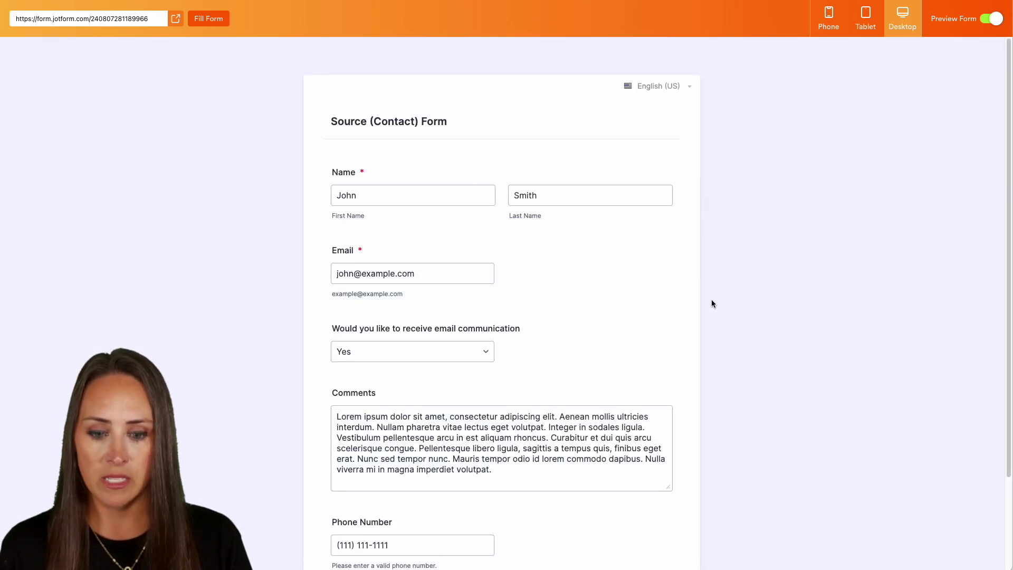
scroll(712, 299, down, 2)
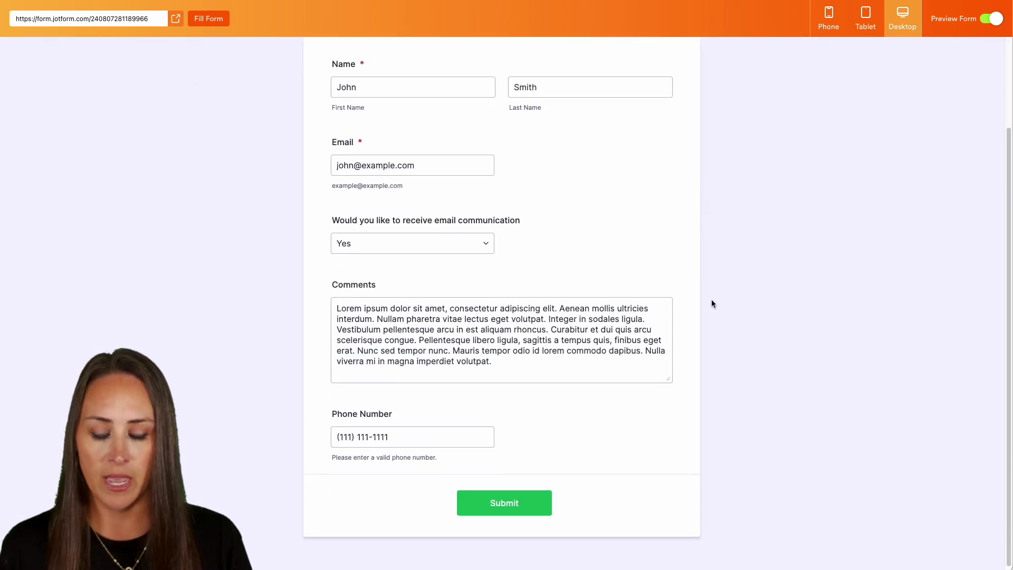
Step: Submit the sample entry and check whether the redirected signup form prefilled the phone number
click(503, 501)
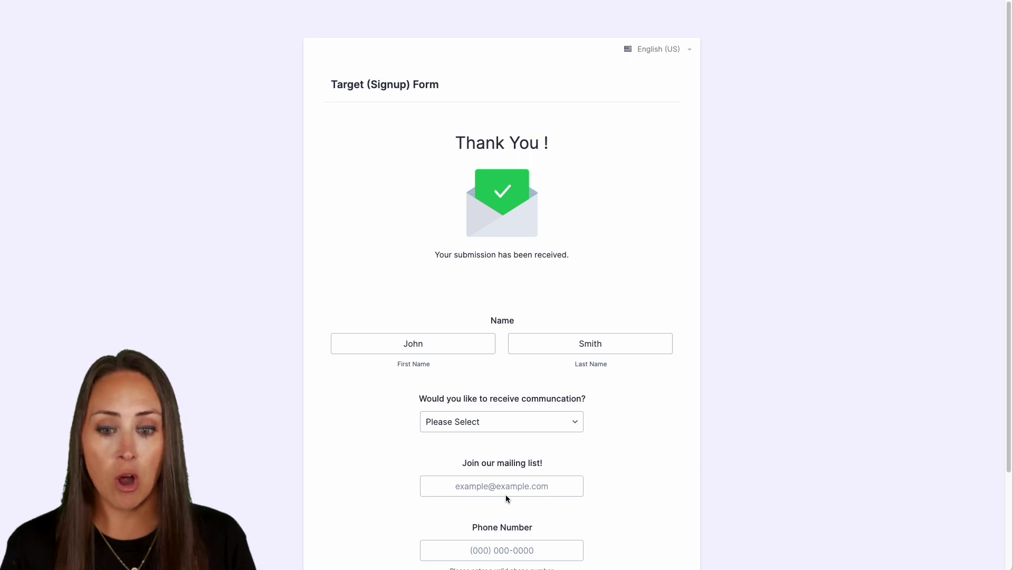
scroll(505, 495, down, 2)
click(455, 556)
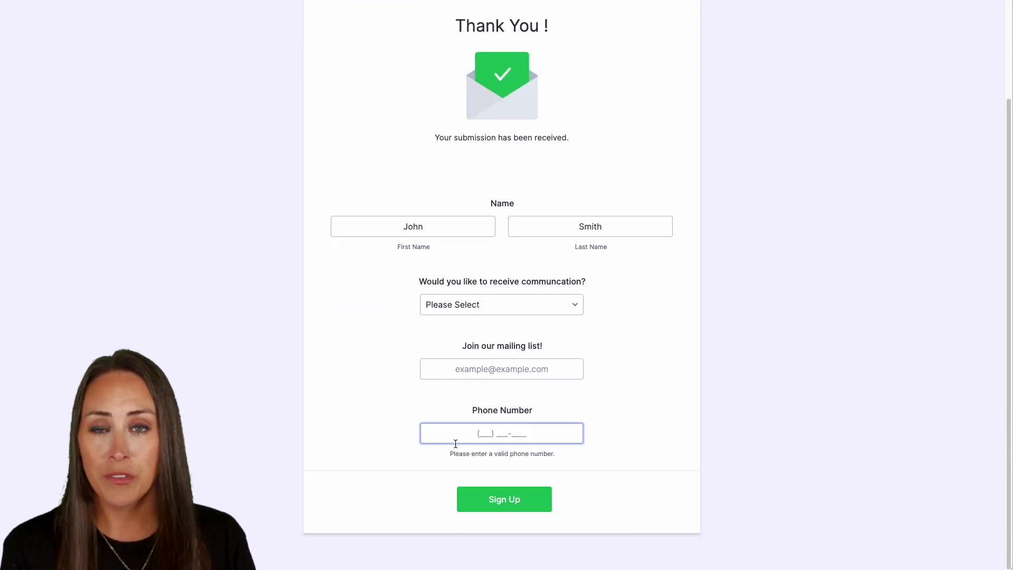
click(121, 55)
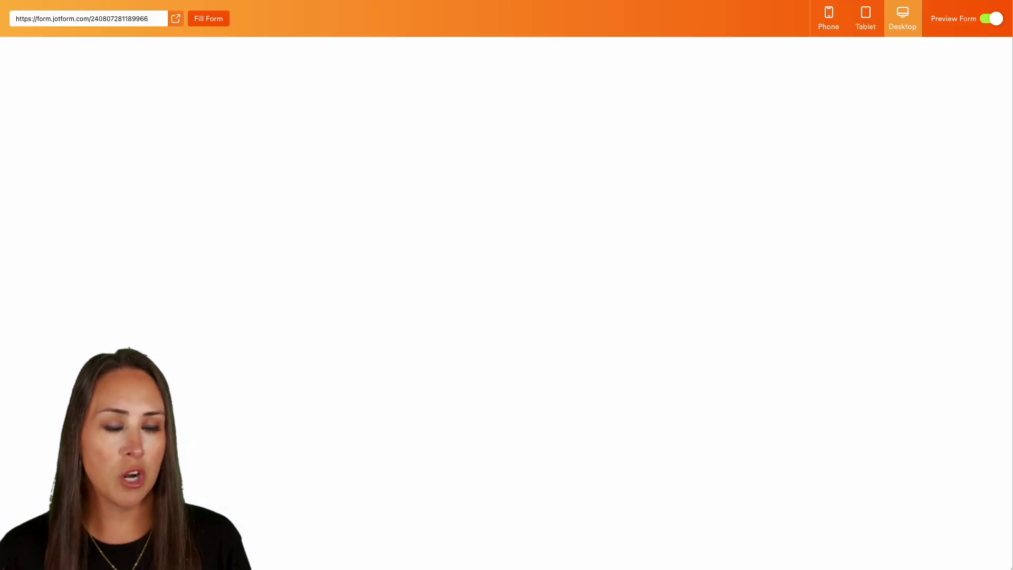
Step: Exit the preview and reopen Autoresponder 1's email content for editing
click(982, 17)
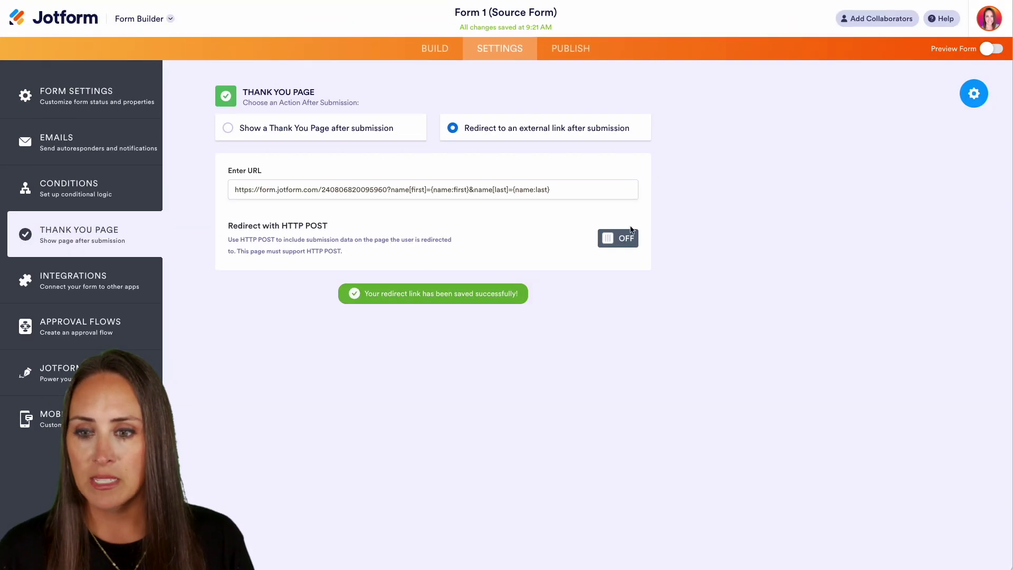
click(91, 158)
click(575, 177)
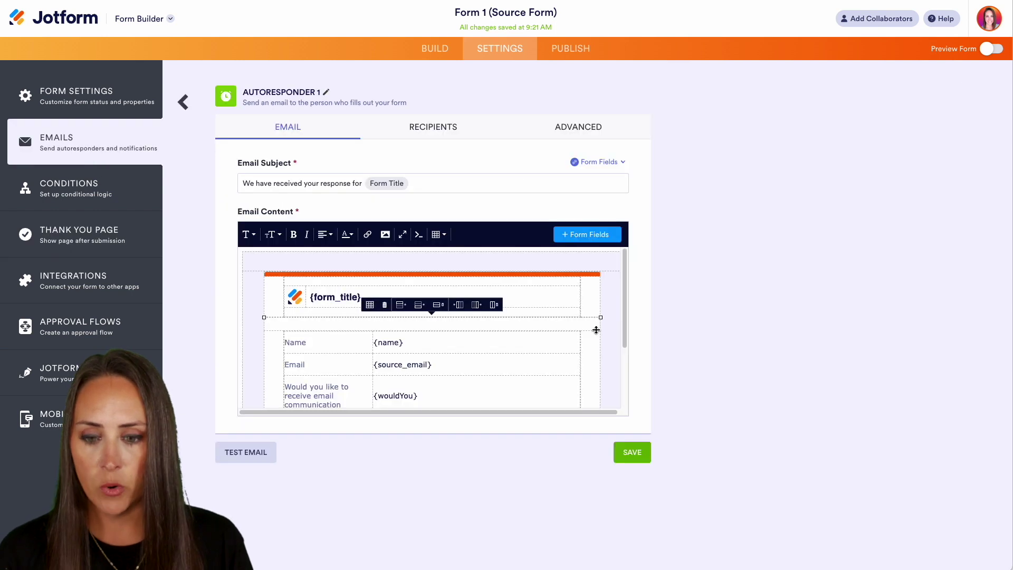
scroll(611, 332, down, 4)
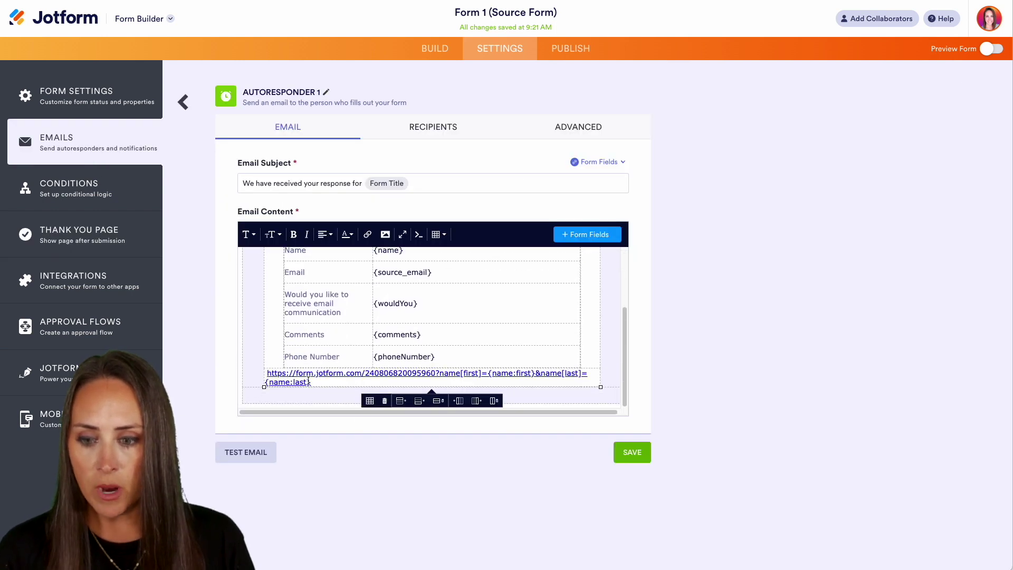
Step: Replace the plain link text below the table with an inserted link to the Target prefill URL
drag(313, 382, 266, 374)
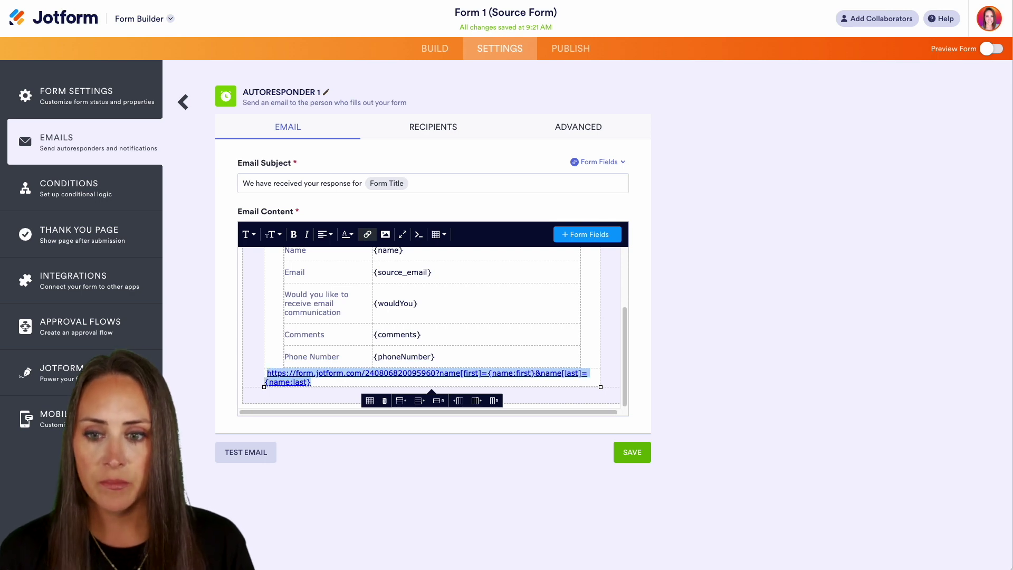
key(ctrl+x)
click(366, 235)
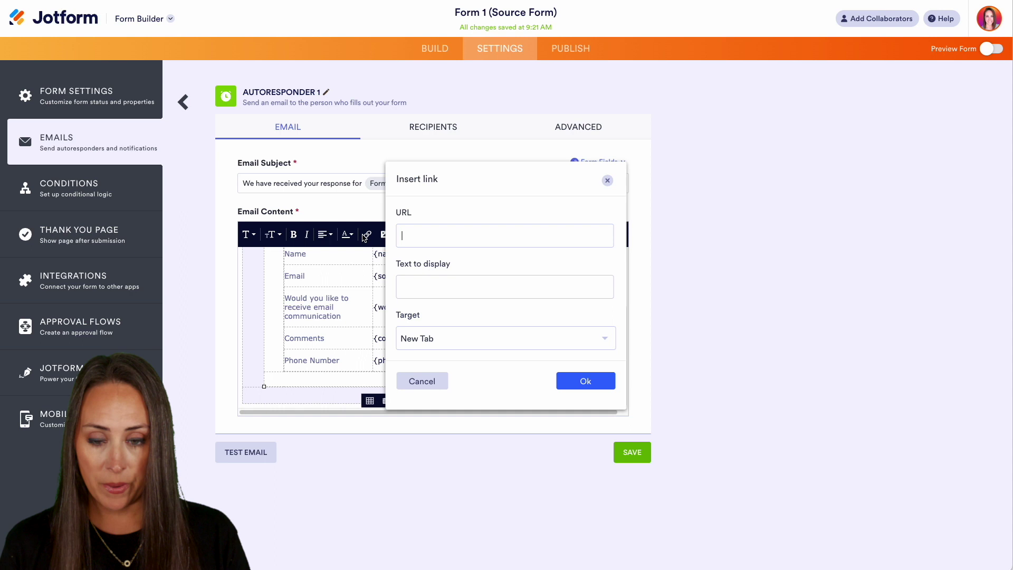
key(ctrl+v)
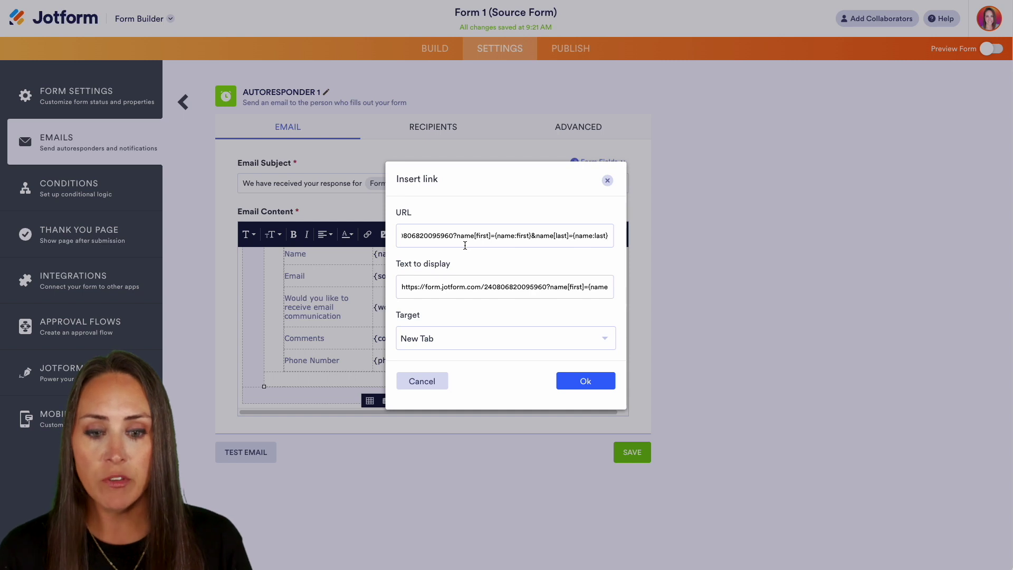
click(579, 380)
scroll(470, 311, up, 1)
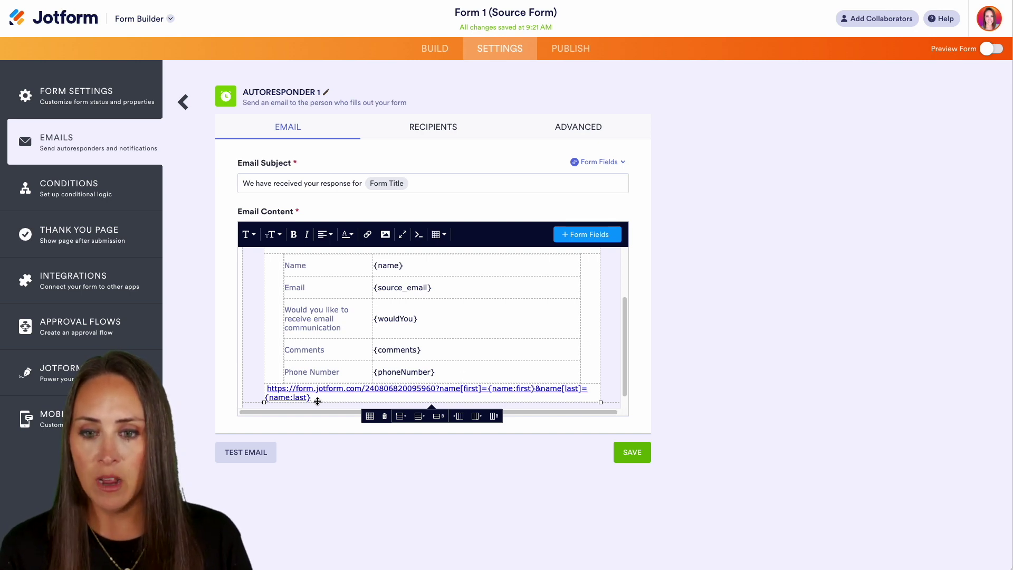
Step: Append &target_email={source_email}&wouldYou={wouldYou}&phoneNumber={phoneNumber} to the autoresponder link URL
key(ctrl+k)
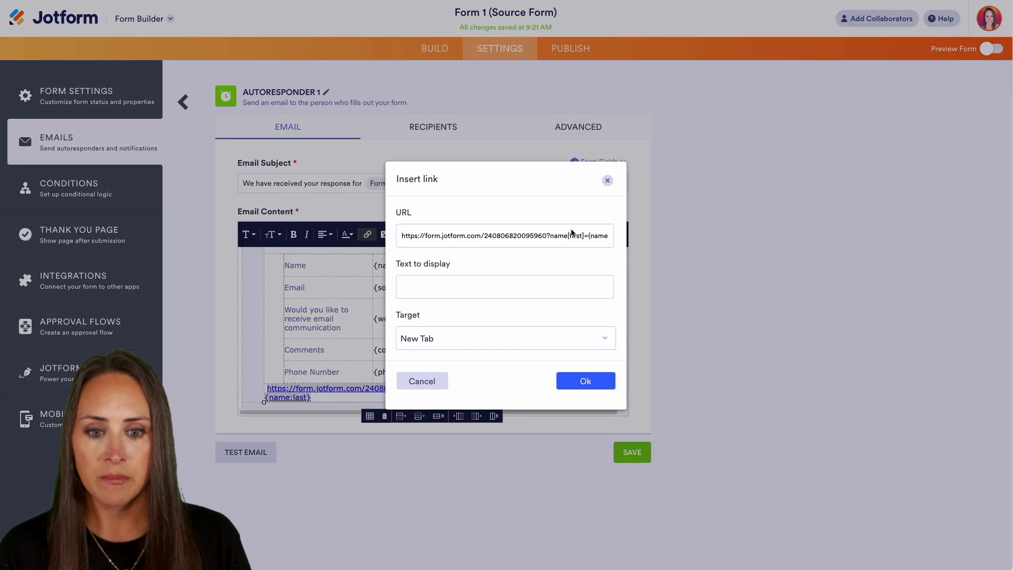
triple_click(573, 236)
click(611, 237)
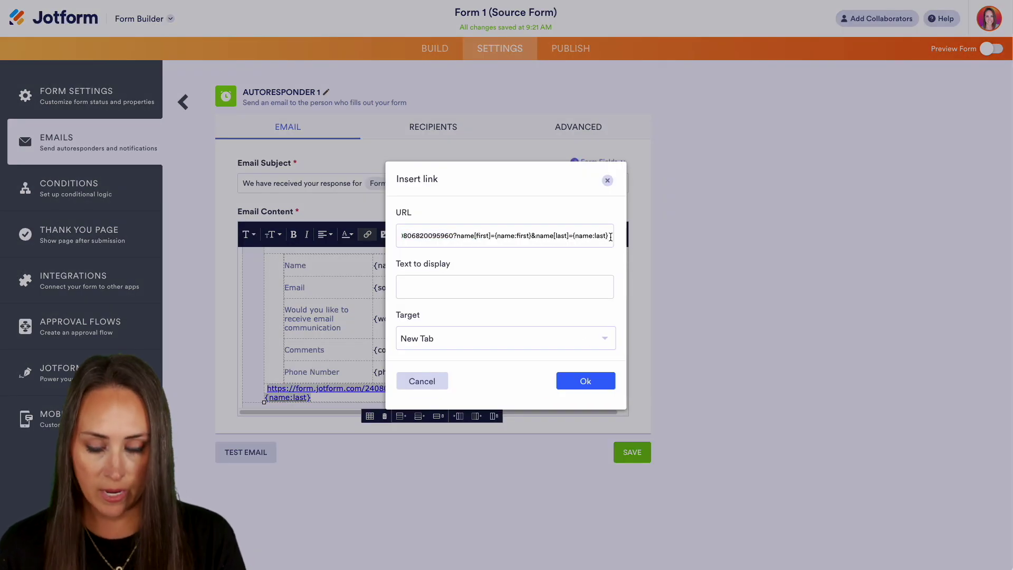
text(&)
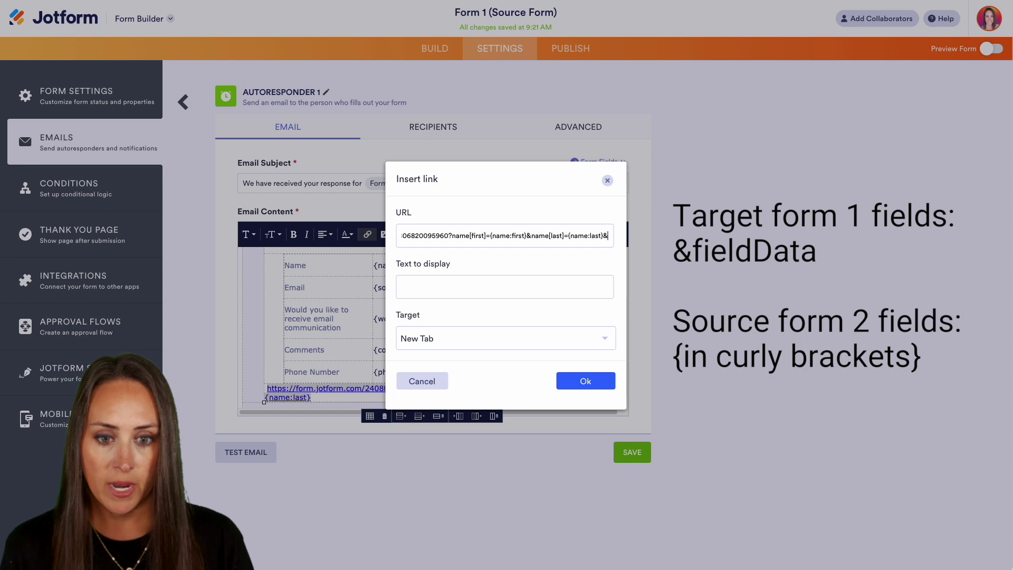
key(ctrl+v)
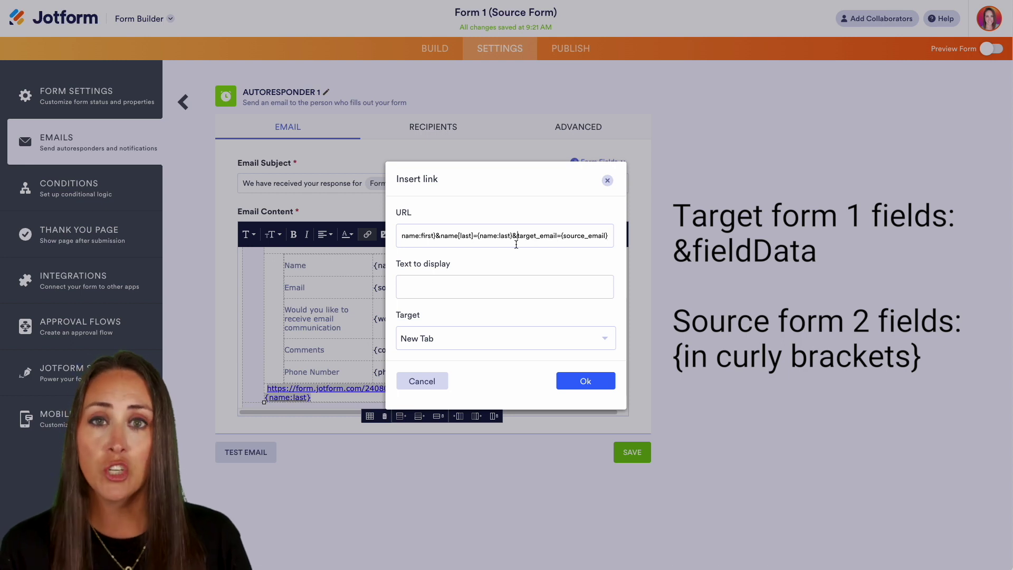
click(516, 244)
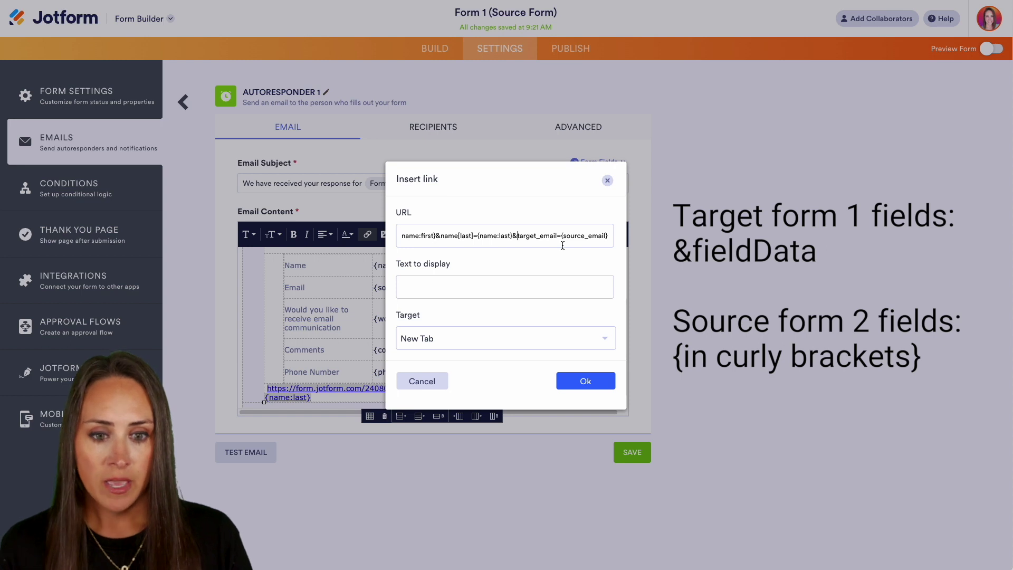
click(608, 235)
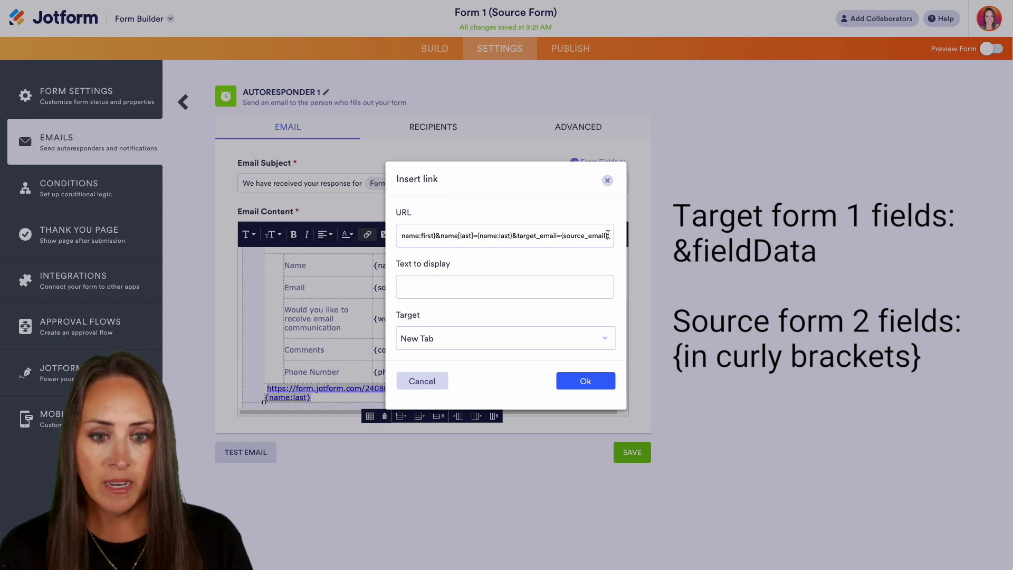
text(&)
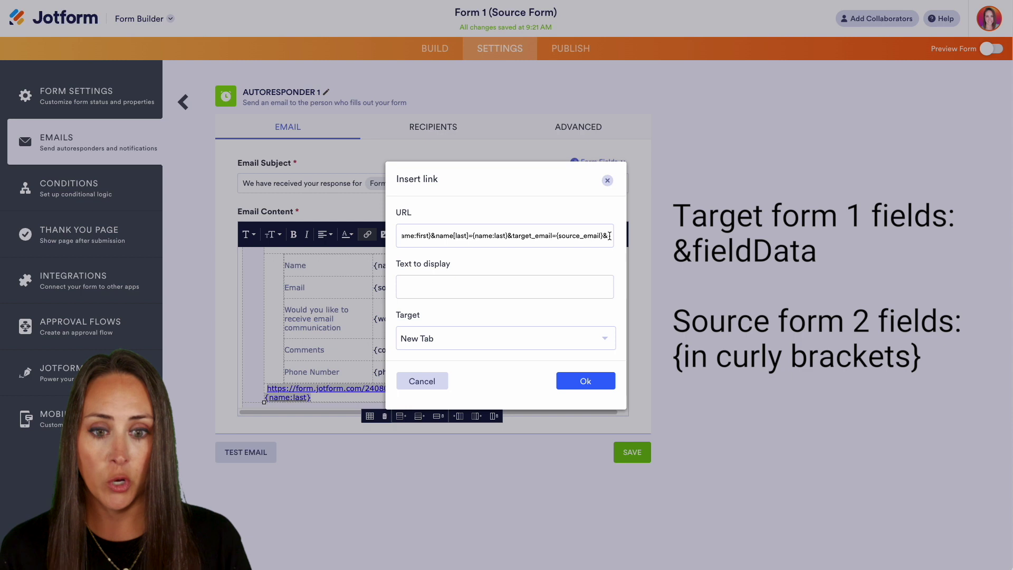
key(ctrl+v)
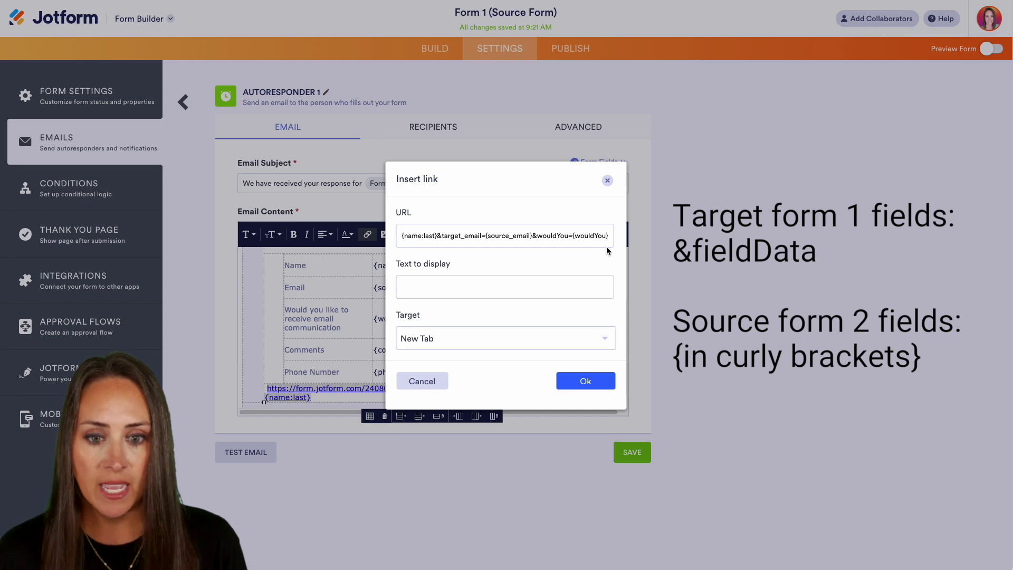
text(&)
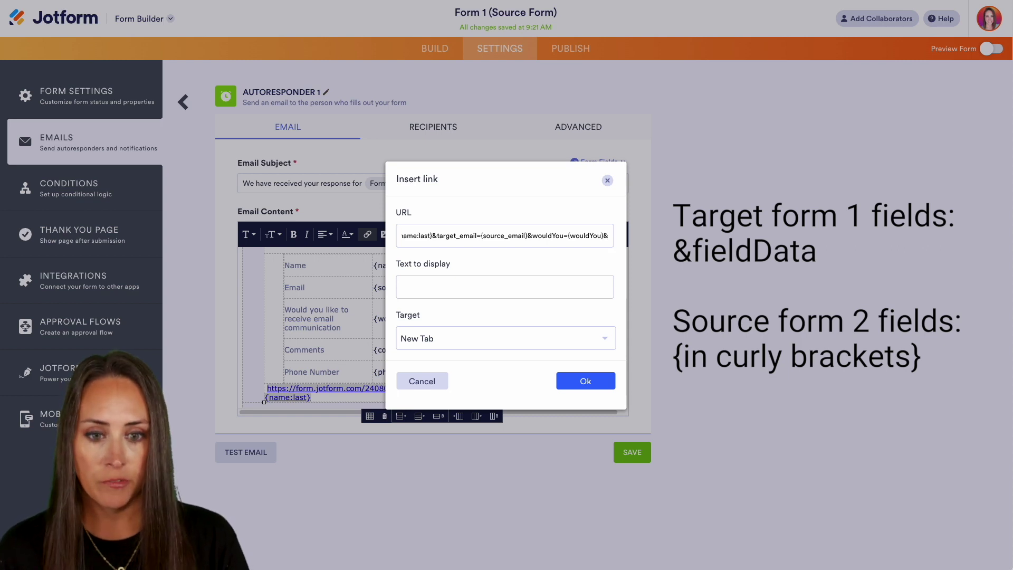
text(phoneNu)
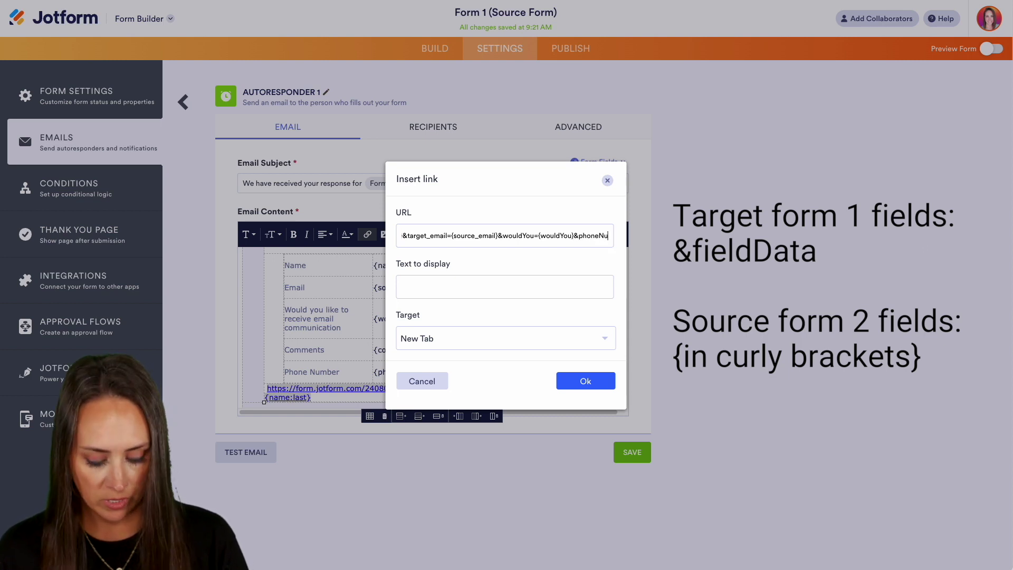
text(mber=)
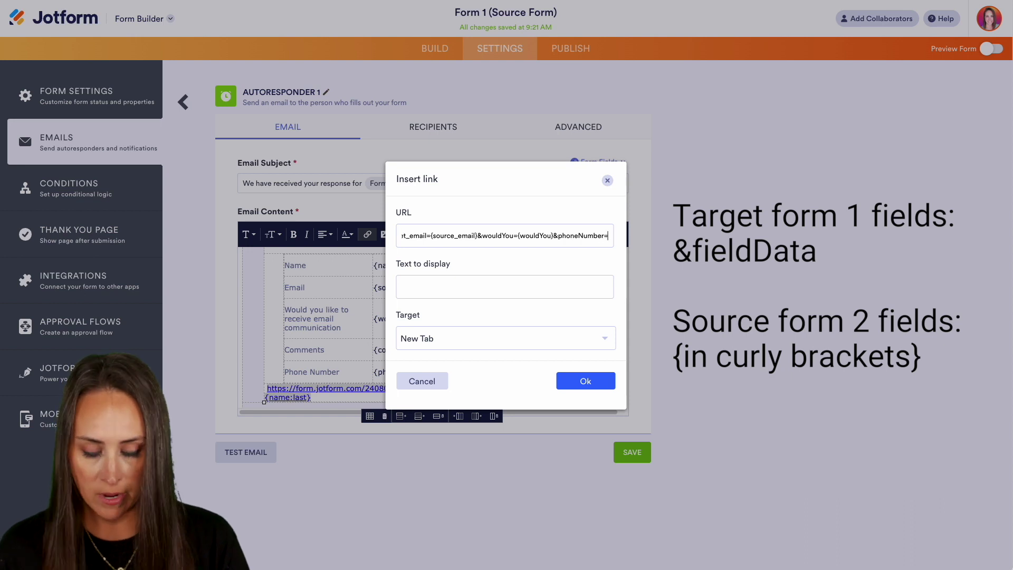
text({phoneN)
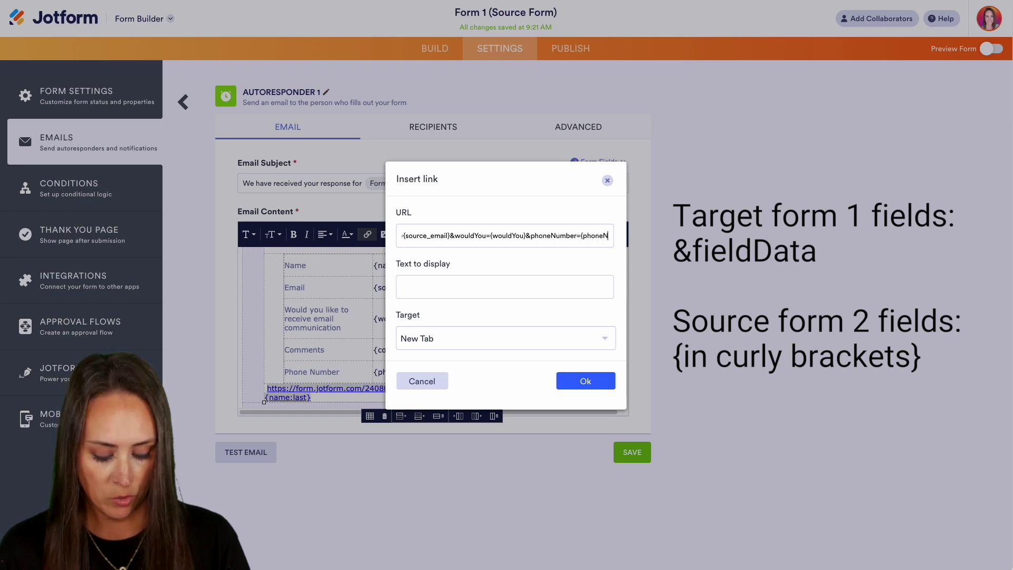
text(umber})
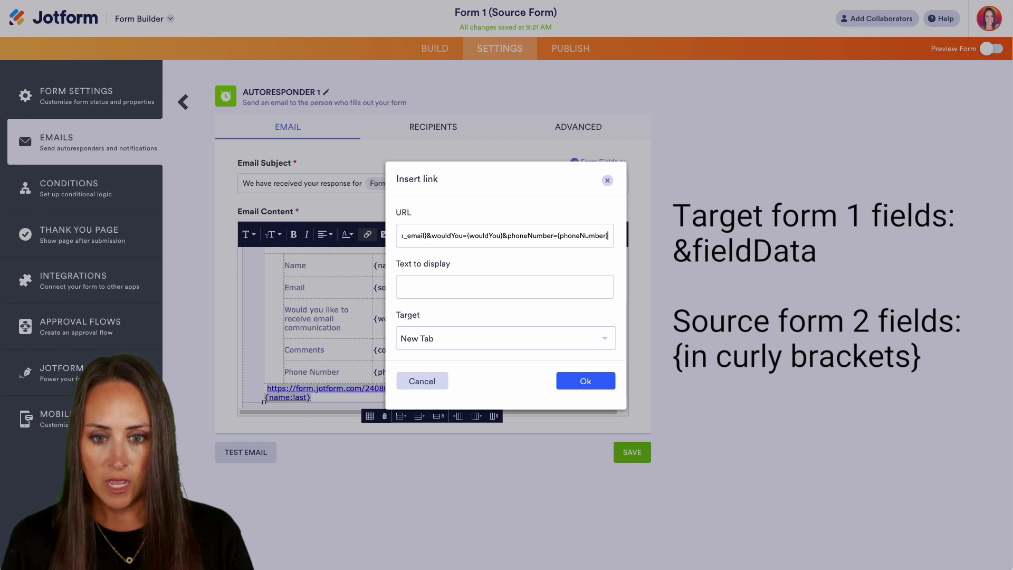
Step: Use the full extended URL as the link text, insert it, and save the autoresponder
key(ctrl+a)
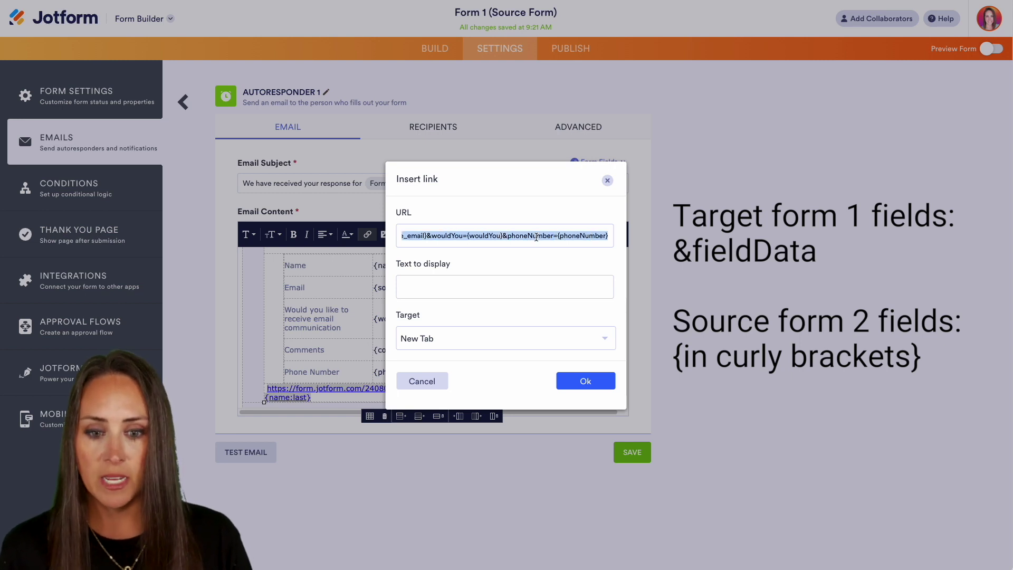
click(479, 278)
key(ctrl+v)
click(589, 381)
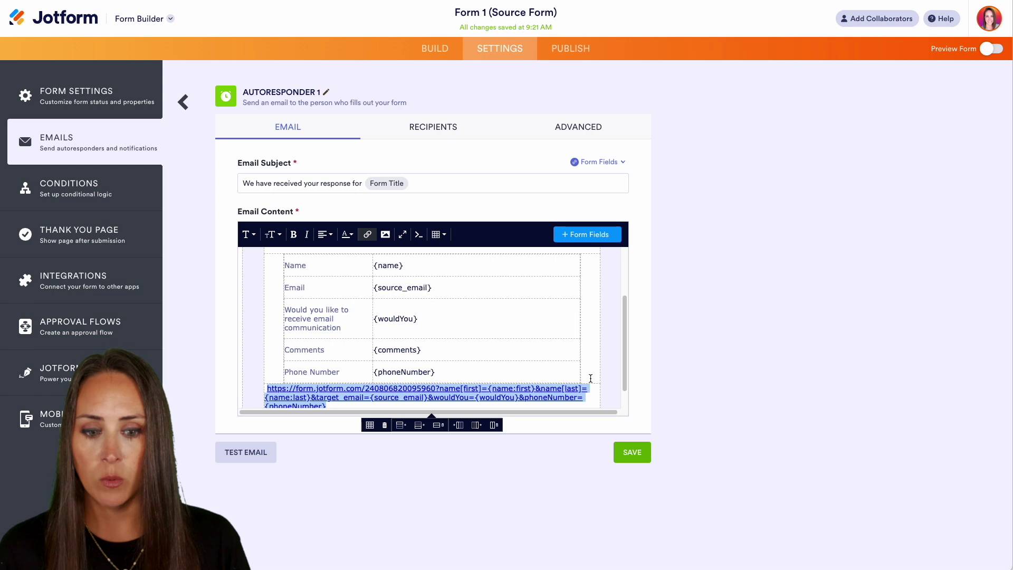
click(616, 462)
Step: Replace the Thank You page redirect URL with the extended prefill URL
click(60, 232)
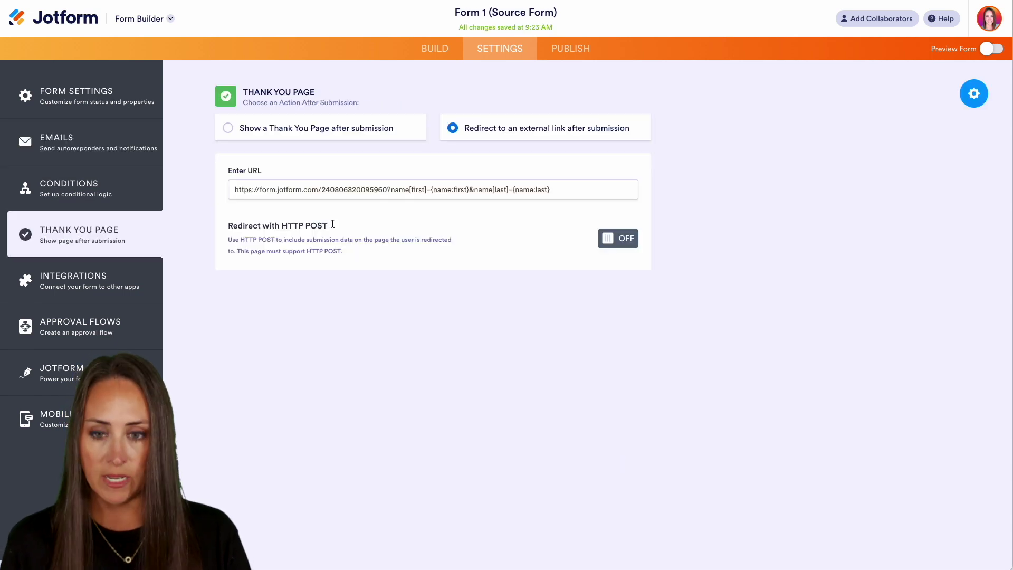
triple_click(404, 193)
key(ctrl+v)
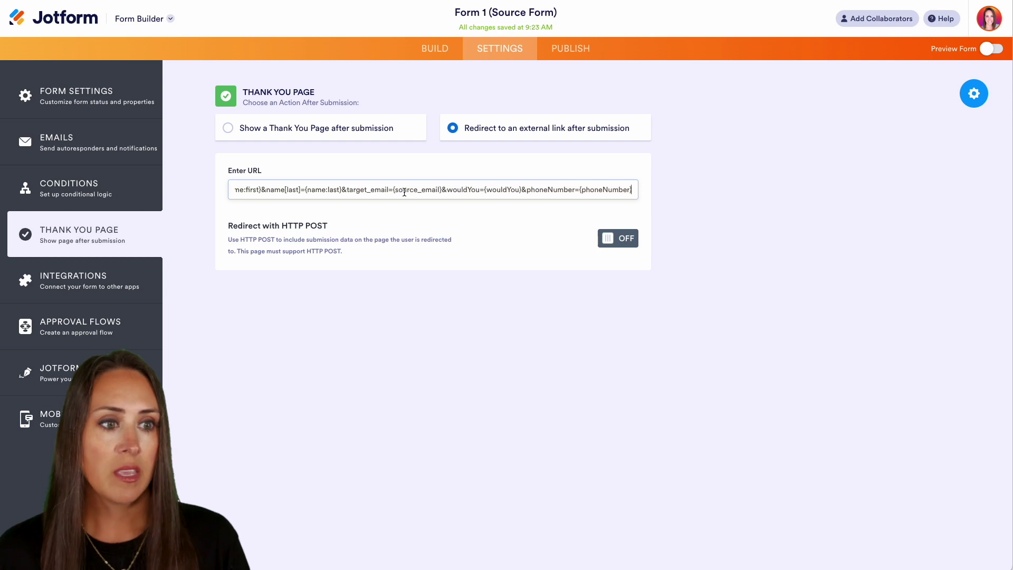
click(484, 246)
Step: Preview the Source form, submit sample answers, and confirm the Target form arrives fully prefilled
click(988, 51)
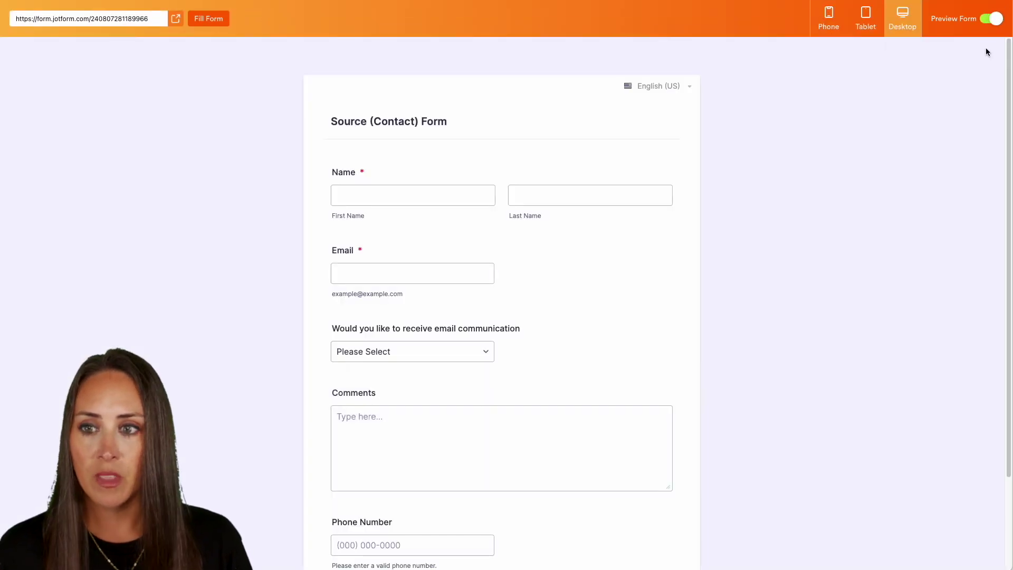
click(202, 21)
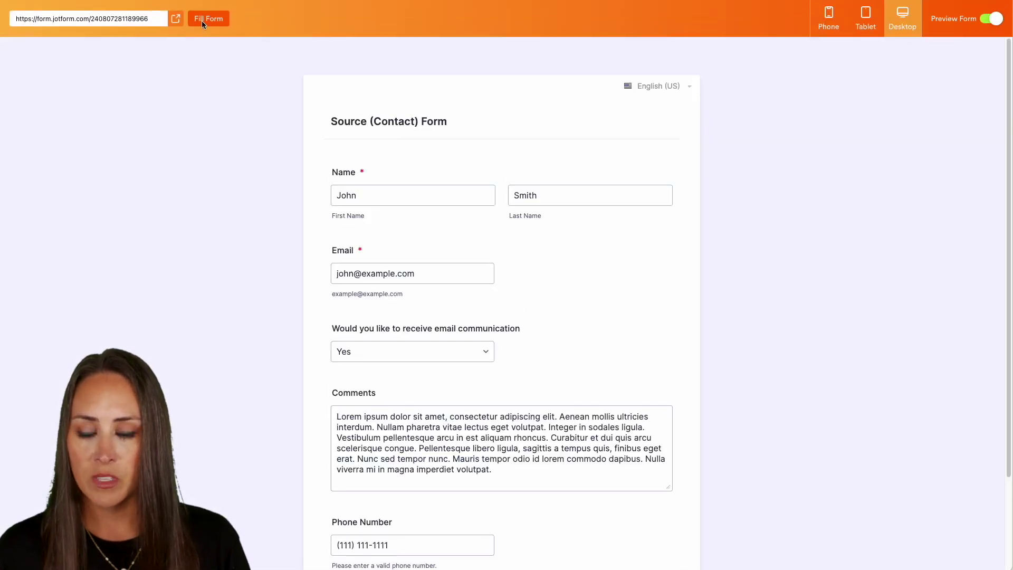
scroll(285, 185, down, 3)
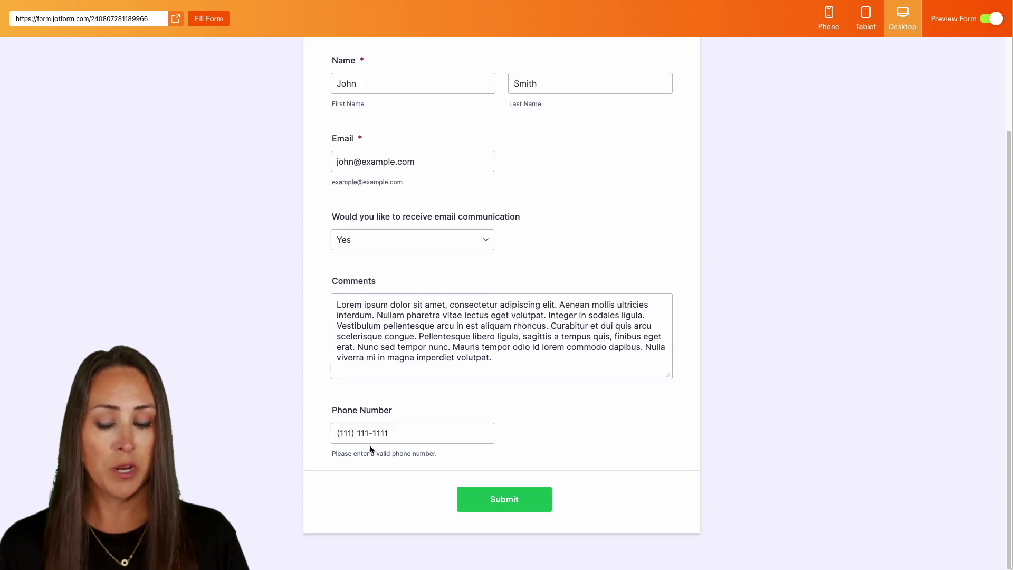
click(504, 499)
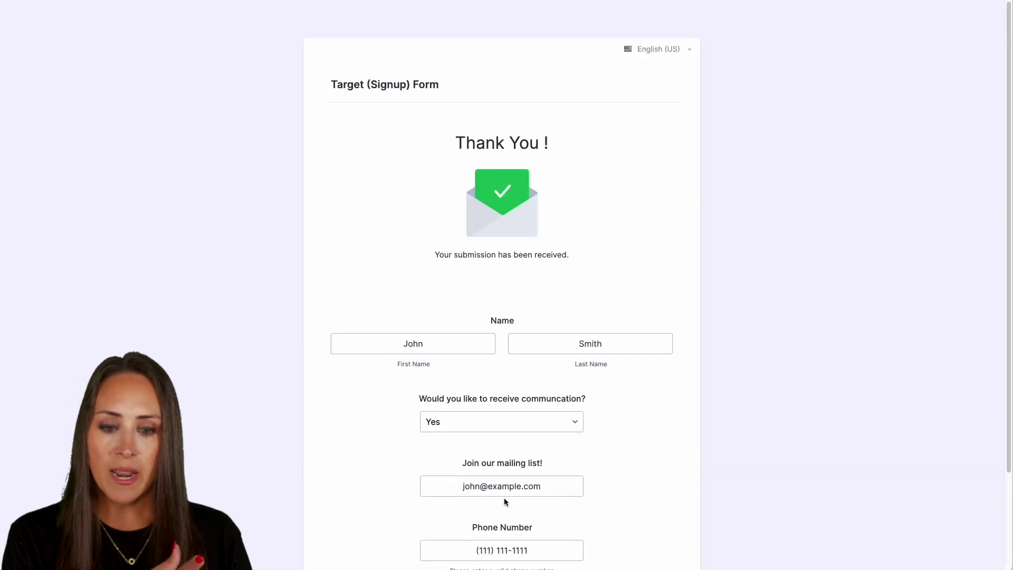
scroll(784, 450, down, 1)
scroll(784, 454, down, 1)
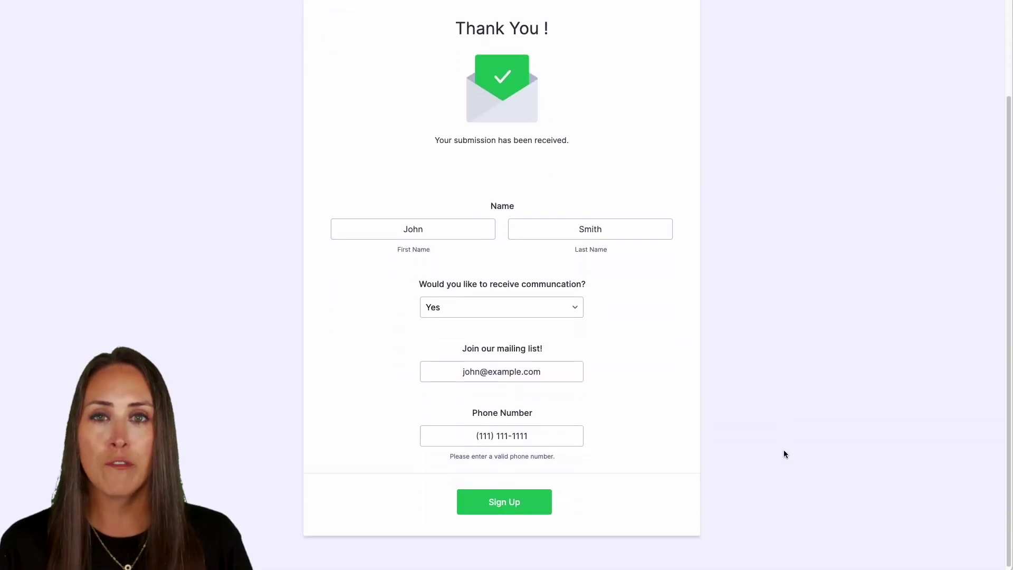